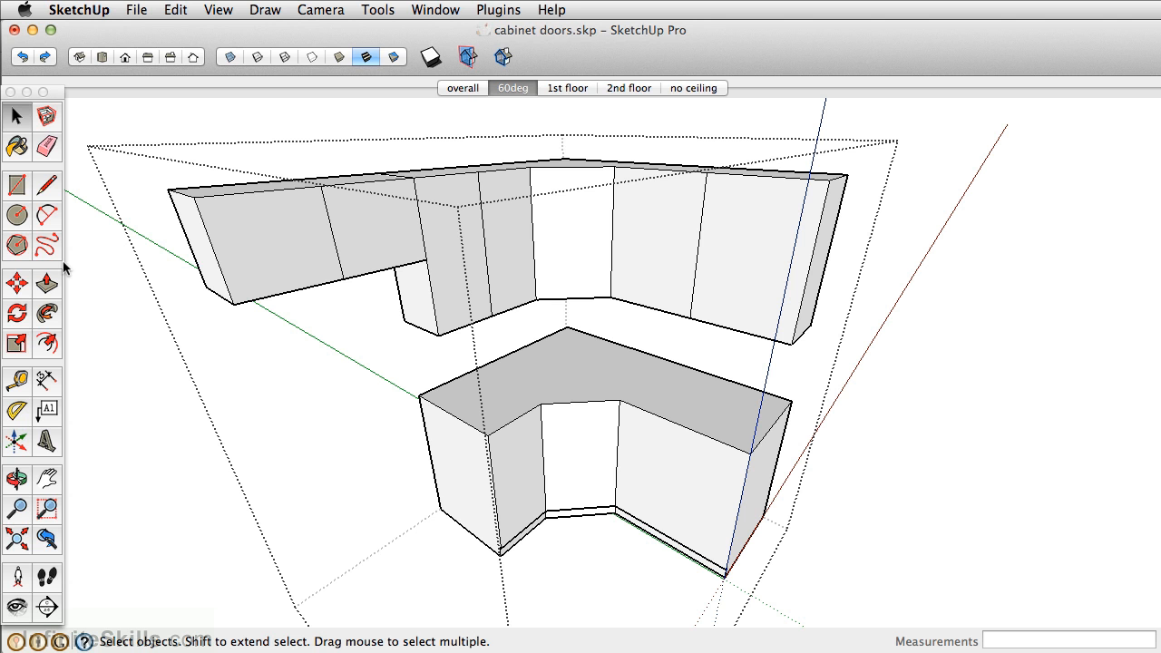
Offset the outline of the leftmost upper cabinet's front face inward by .5 inch.
{"action": "left_click", "coordinate": [46, 344]}
{"action": "scroll", "coordinate": [295, 227], "scroll_direction": "up", "scroll_amount": 5}
{"action": "left_click", "coordinate": [251, 208]}
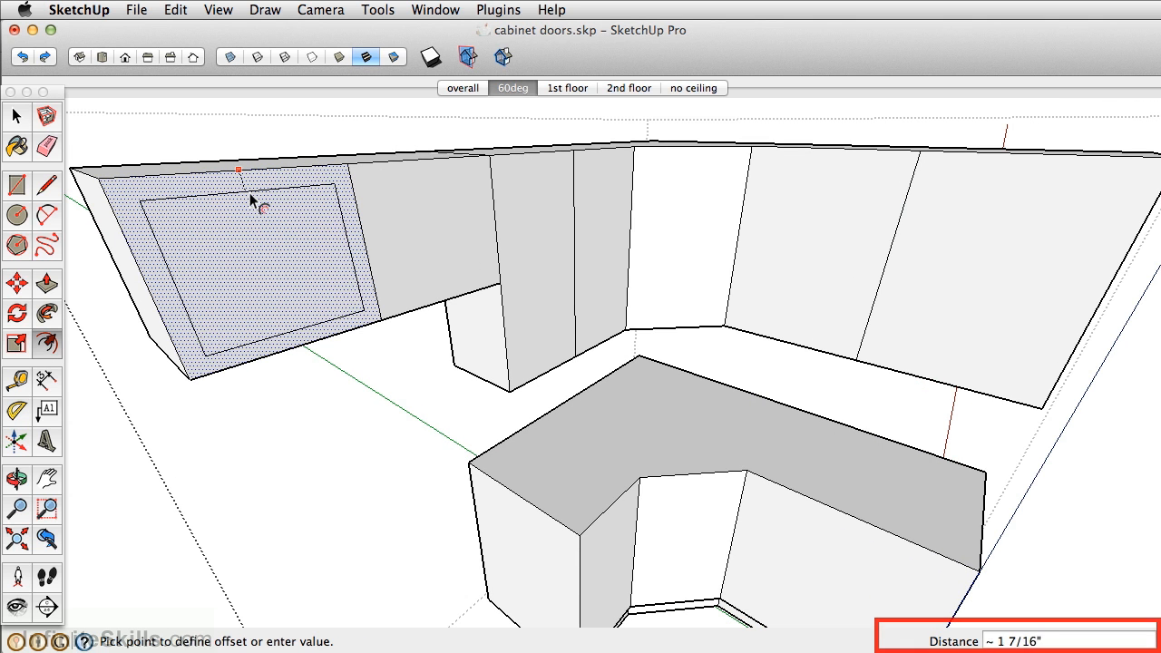
{"action": "type", "text": ".5"}
{"action": "key", "text": "Return"}
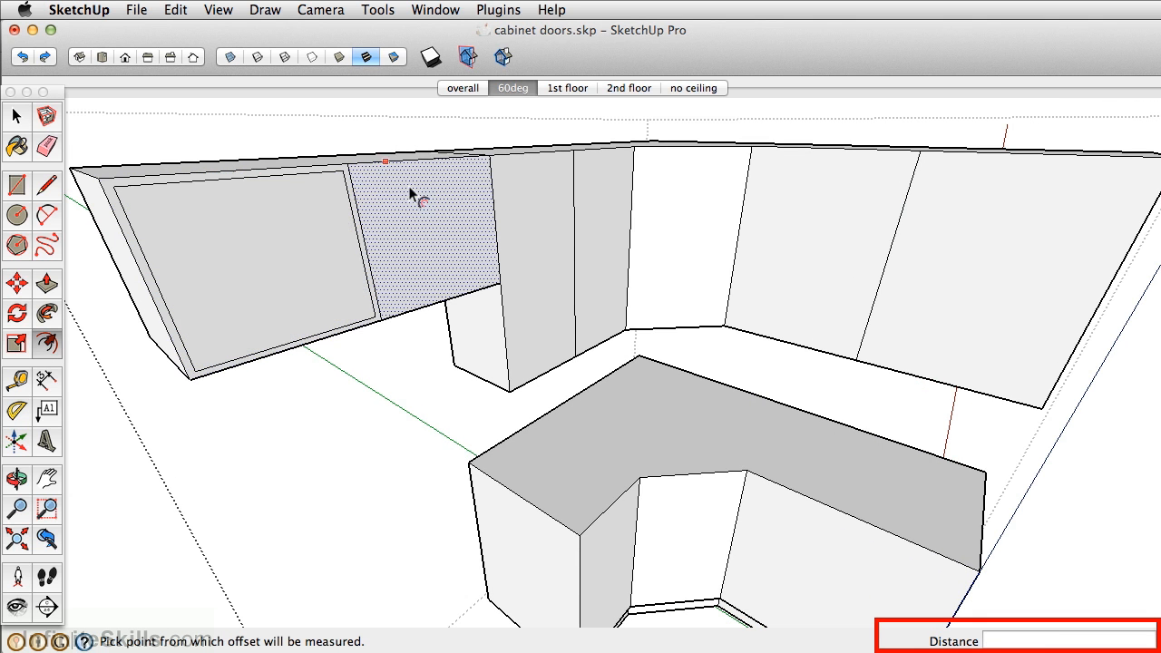
Repeat the .5 inch inward offset on the remaining six upper cabinet front faces.
{"action": "double_click", "coordinate": [415, 186]}
{"action": "double_click", "coordinate": [534, 193]}
{"action": "double_click", "coordinate": [597, 201]}
{"action": "double_click", "coordinate": [709, 197]}
{"action": "double_click", "coordinate": [821, 209]}
{"action": "double_click", "coordinate": [1050, 234]}
Divide the left base cabinet's front into four drawer fronts with three lines, at its midheight and at the midpoint of each half.
{"action": "middle_click_drag", "start_coordinate": [1005, 313], "coordinate": [590, 320]}
{"action": "scroll", "coordinate": [544, 381], "scroll_direction": "up", "scroll_amount": 4}
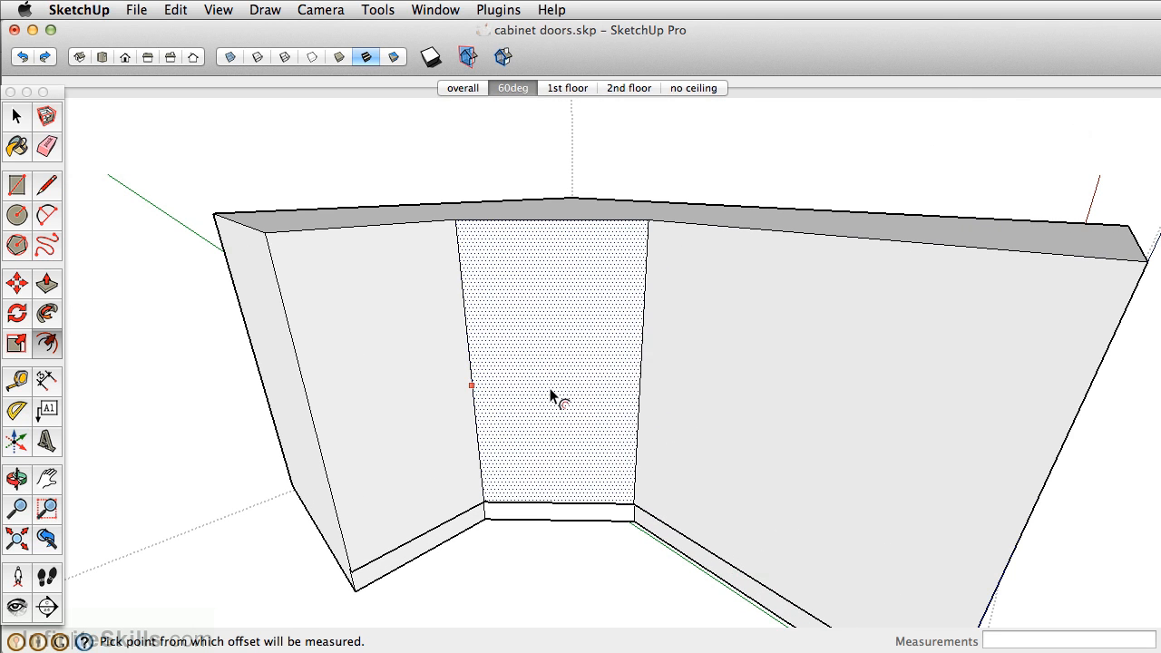
{"action": "left_click", "coordinate": [46, 185]}
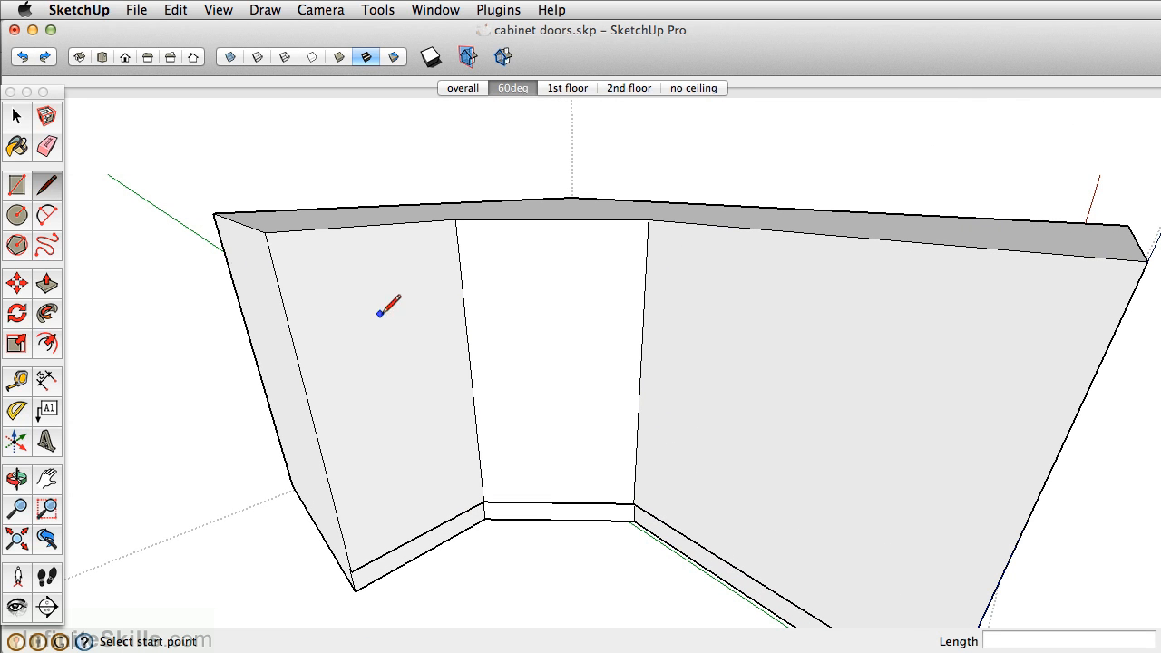
{"action": "left_click", "coordinate": [315, 428]}
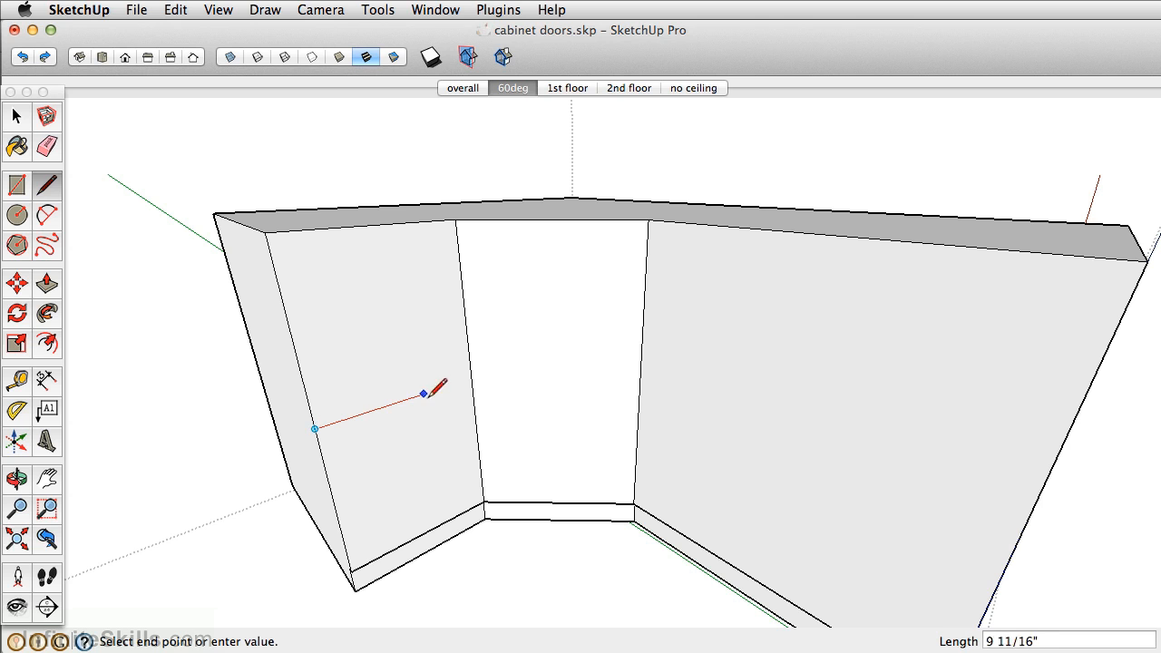
{"action": "left_click", "coordinate": [472, 378]}
{"action": "left_click", "coordinate": [292, 339]}
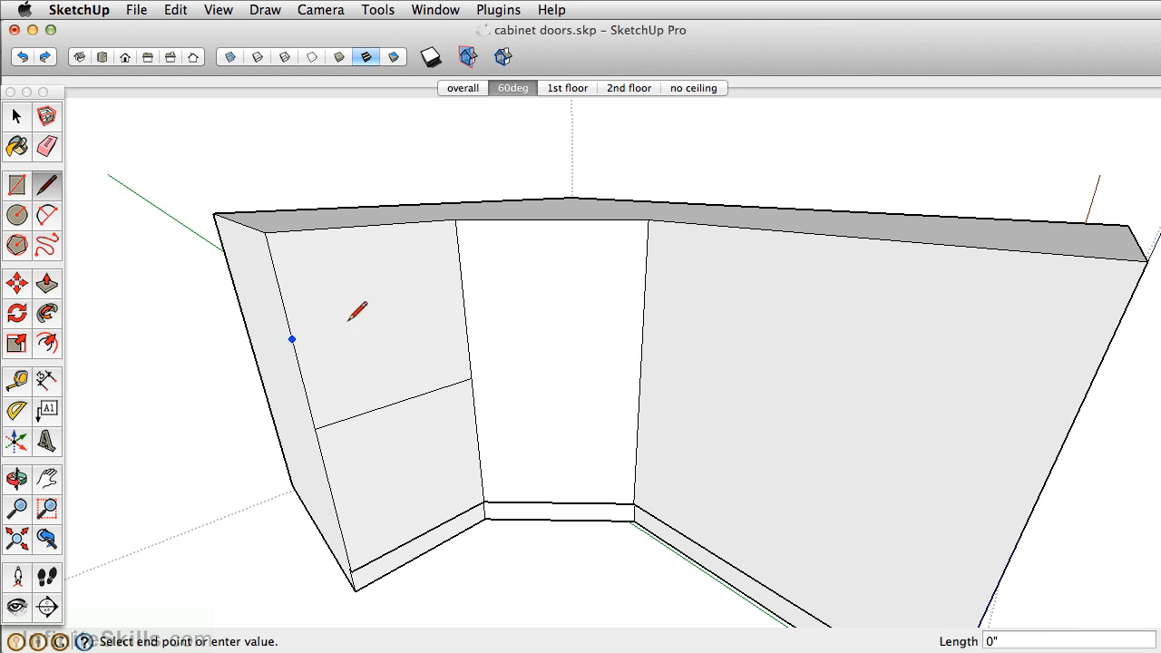
{"action": "left_click", "coordinate": [464, 304]}
{"action": "left_click", "coordinate": [334, 504]}
{"action": "left_click", "coordinate": [479, 445]}
Draw a horizontal line across the corner base cabinet's front, continuing from the end of the left cabinet's uppermost drawer line.
{"action": "left_click", "coordinate": [464, 303]}
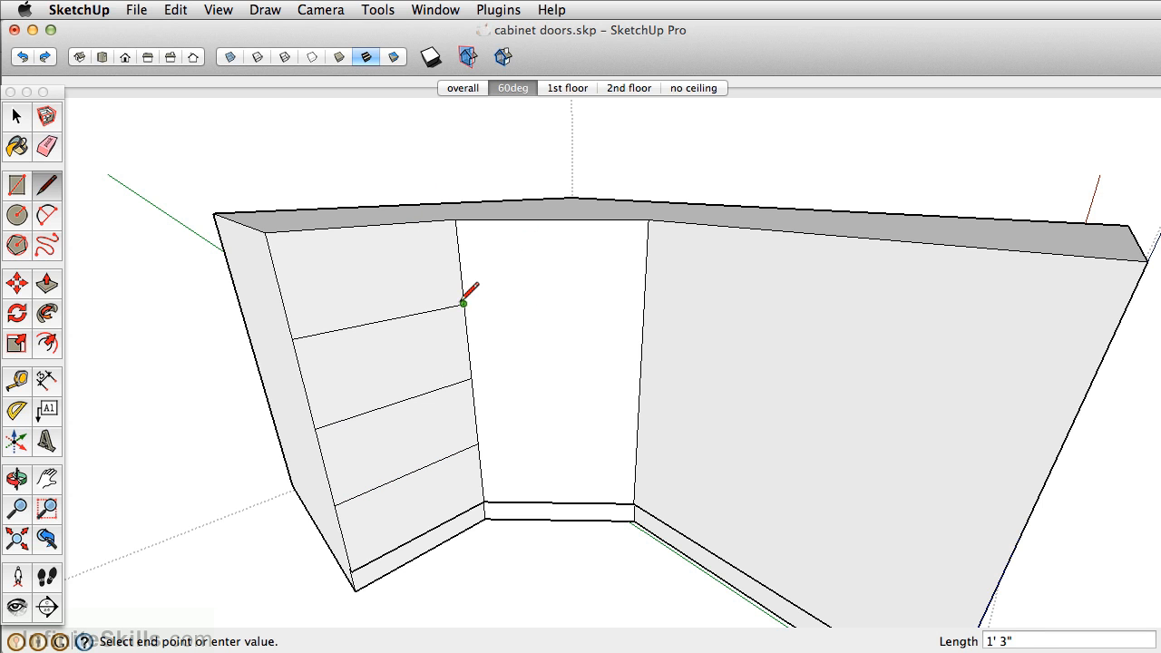
{"action": "middle_click_drag", "start_coordinate": [644, 304], "coordinate": [705, 357]}
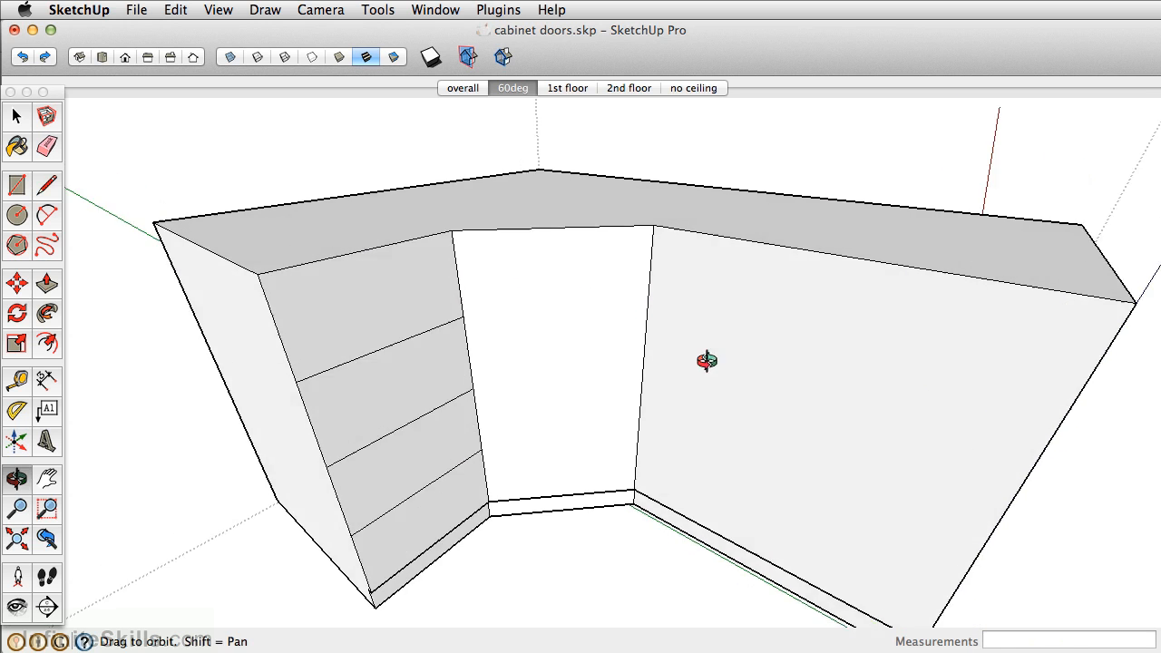
{"action": "scroll", "coordinate": [609, 303], "scroll_direction": "up", "scroll_amount": 5}
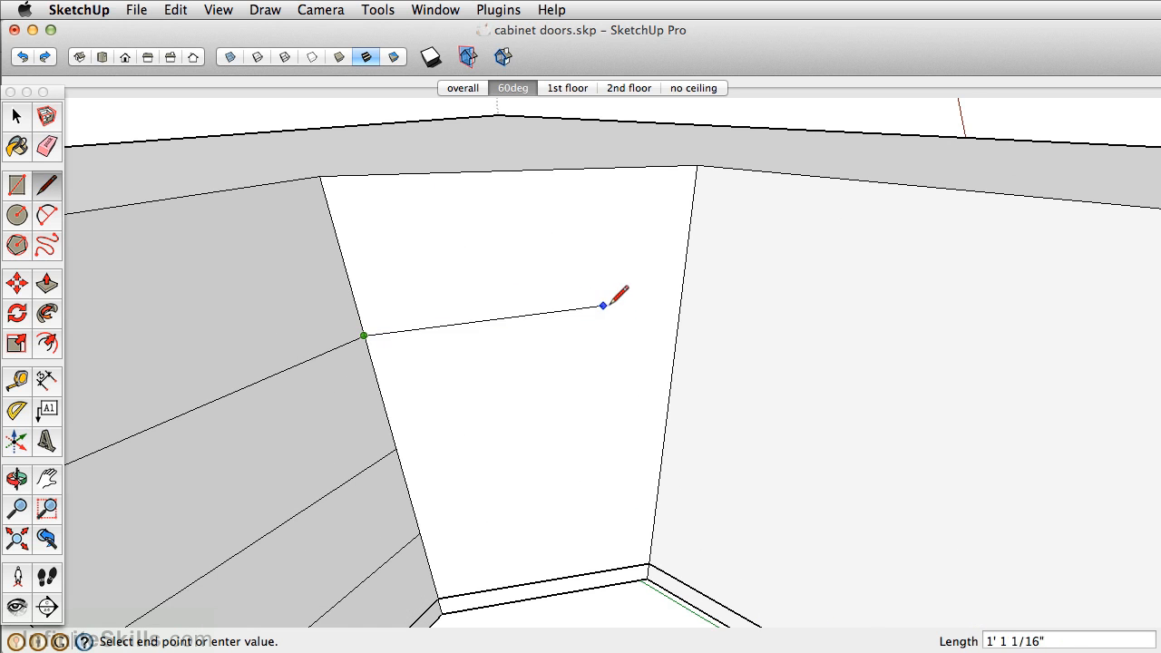
{"action": "left_click", "coordinate": [680, 310]}
{"action": "scroll", "coordinate": [539, 269], "scroll_direction": "down", "scroll_amount": 5}
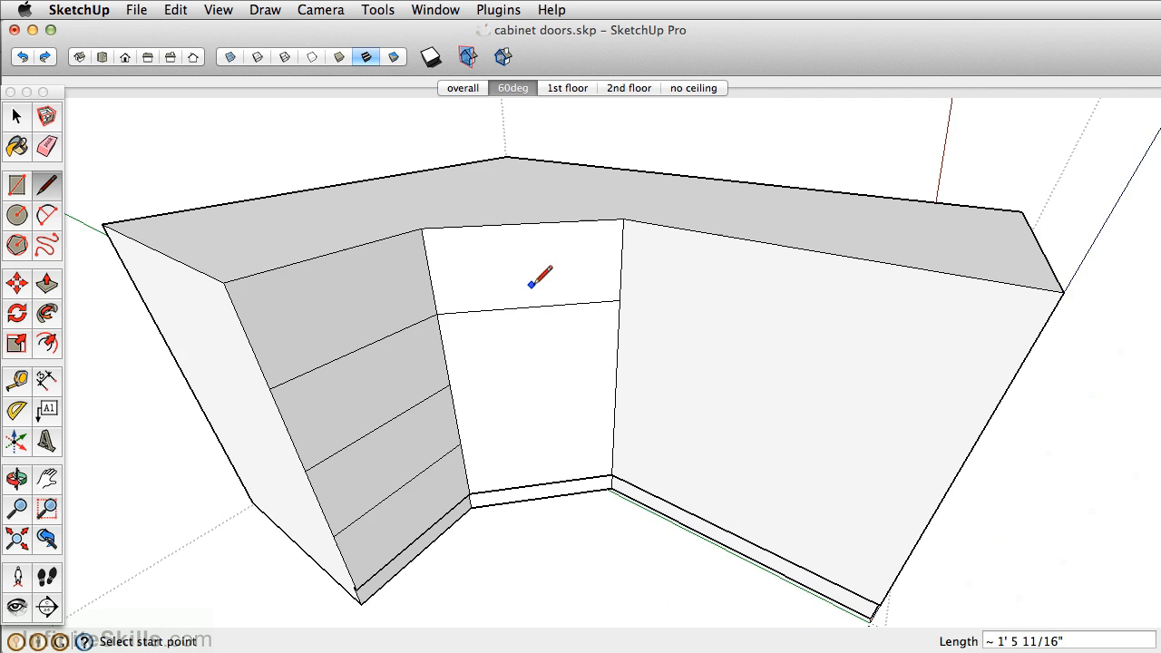
Offset the four drawer fronts of the left base cabinet inward by the same distance as the upper doors.
{"action": "key", "text": "f"}
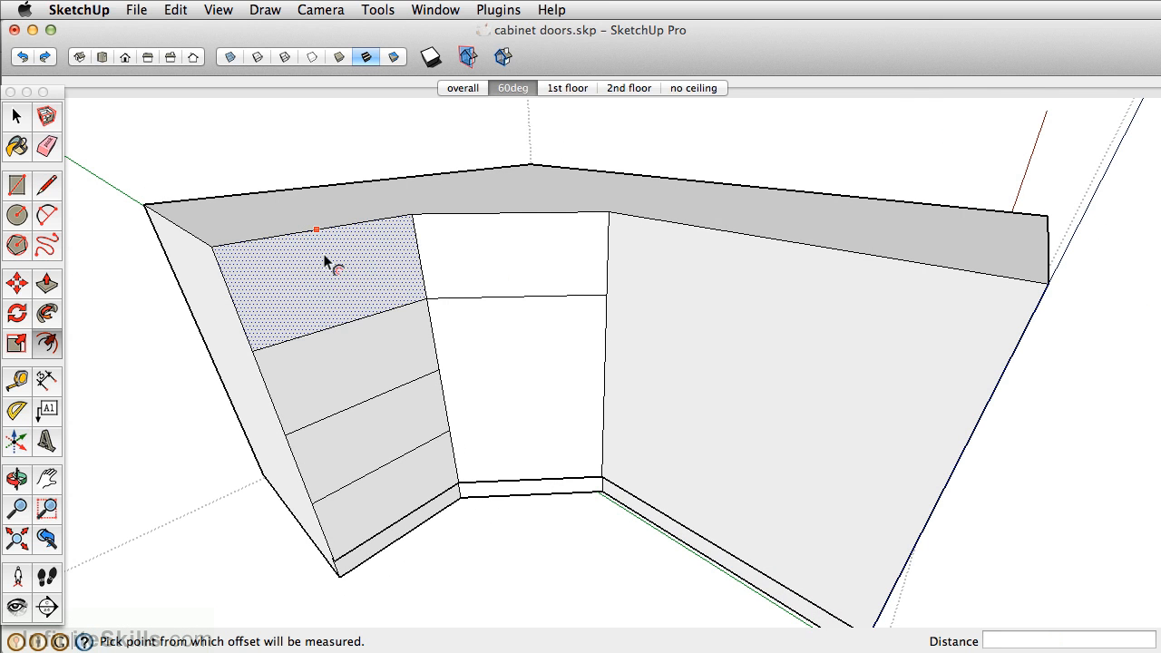
{"action": "double_click", "coordinate": [322, 263]}
{"action": "double_click", "coordinate": [354, 360]}
{"action": "double_click", "coordinate": [388, 456]}
{"action": "double_click", "coordinate": [399, 473]}
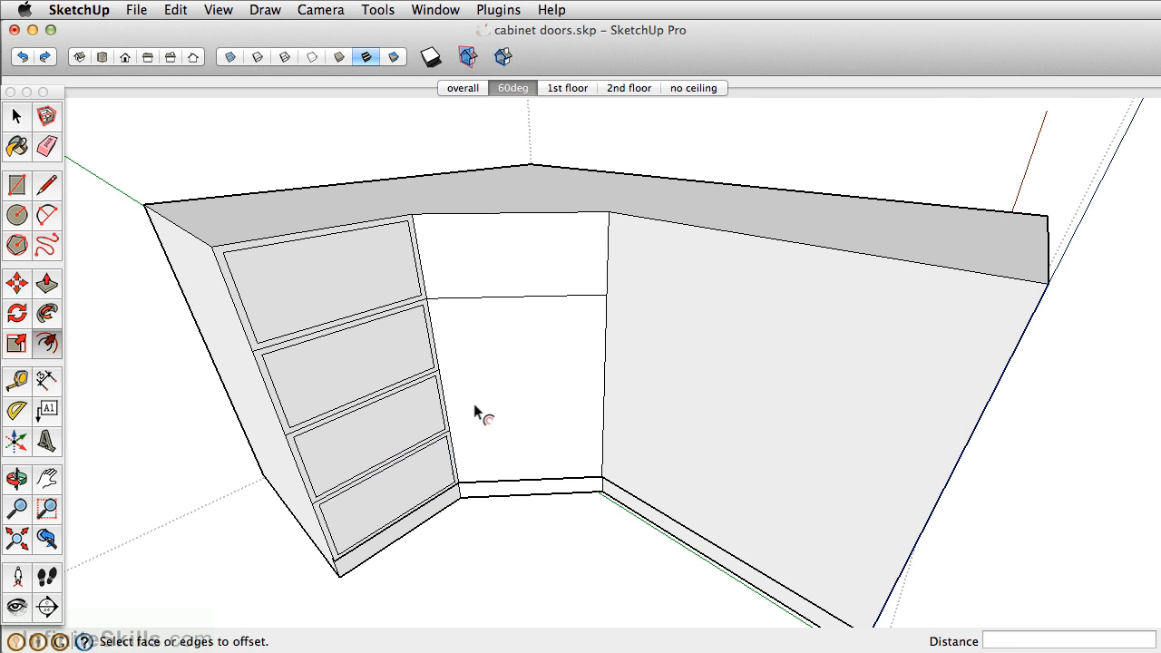
Offset the drawer and door fronts of the corner base cabinet inward by .5 inch.
{"action": "left_click", "coordinate": [495, 314]}
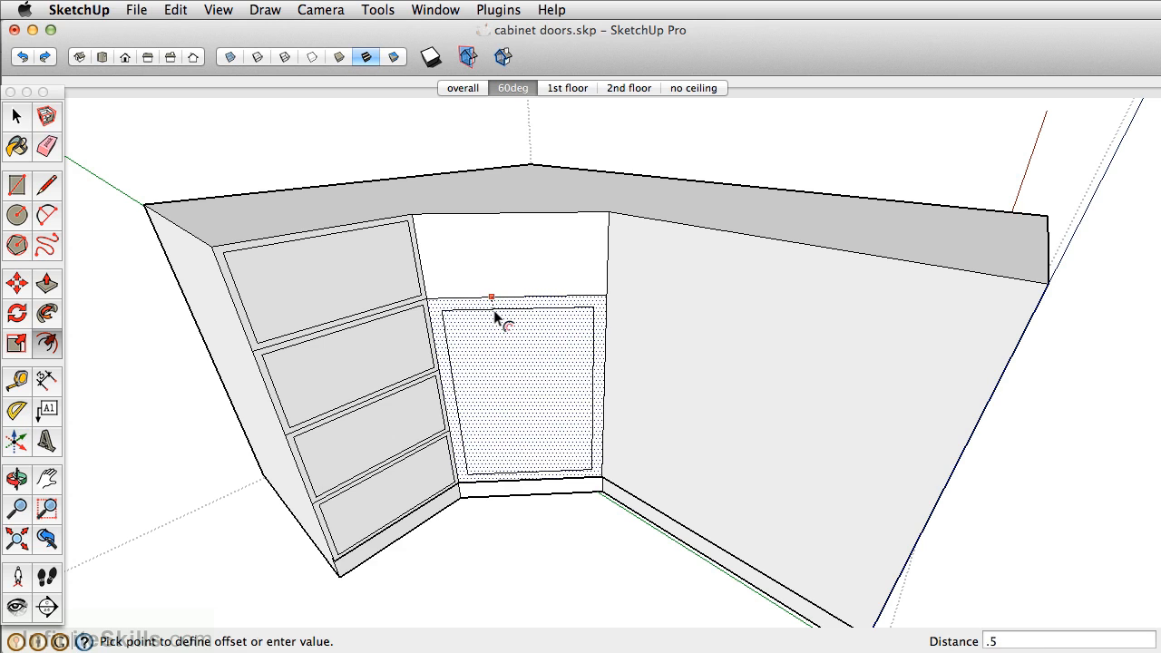
{"action": "type", "text": ".5"}
{"action": "key", "text": "Return"}
Push the right end face of the base cabinets inward by 2' to shorten the right run.
{"action": "middle_click_drag", "start_coordinate": [640, 264], "coordinate": [583, 390]}
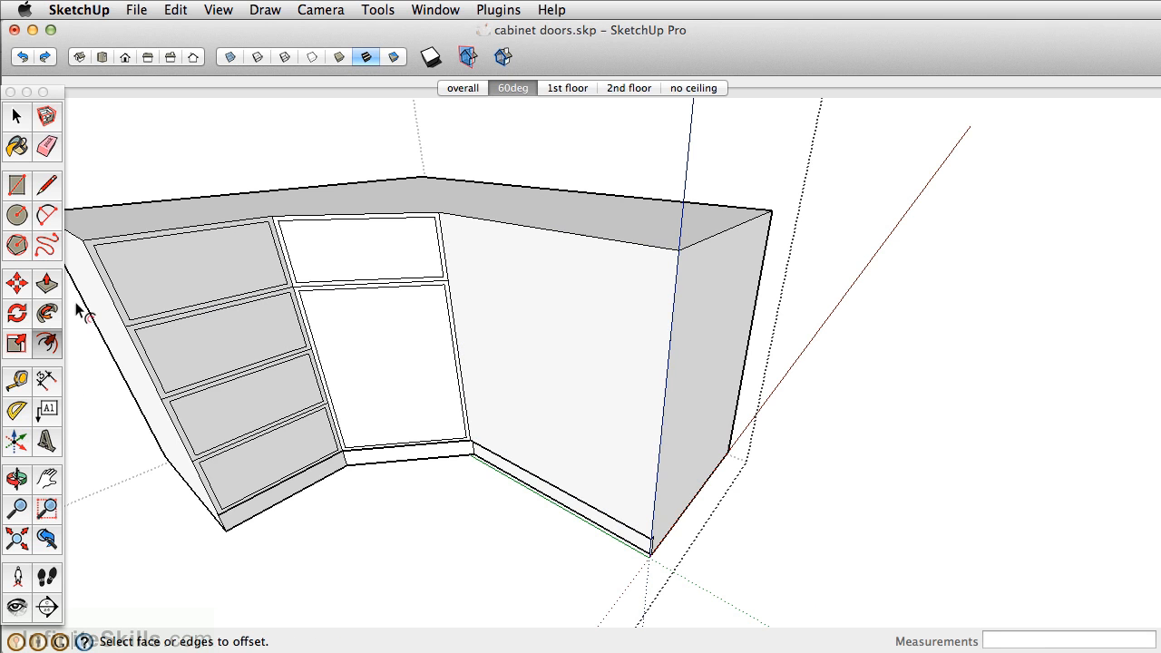
{"action": "key", "text": "p"}
{"action": "left_click", "coordinate": [696, 359]}
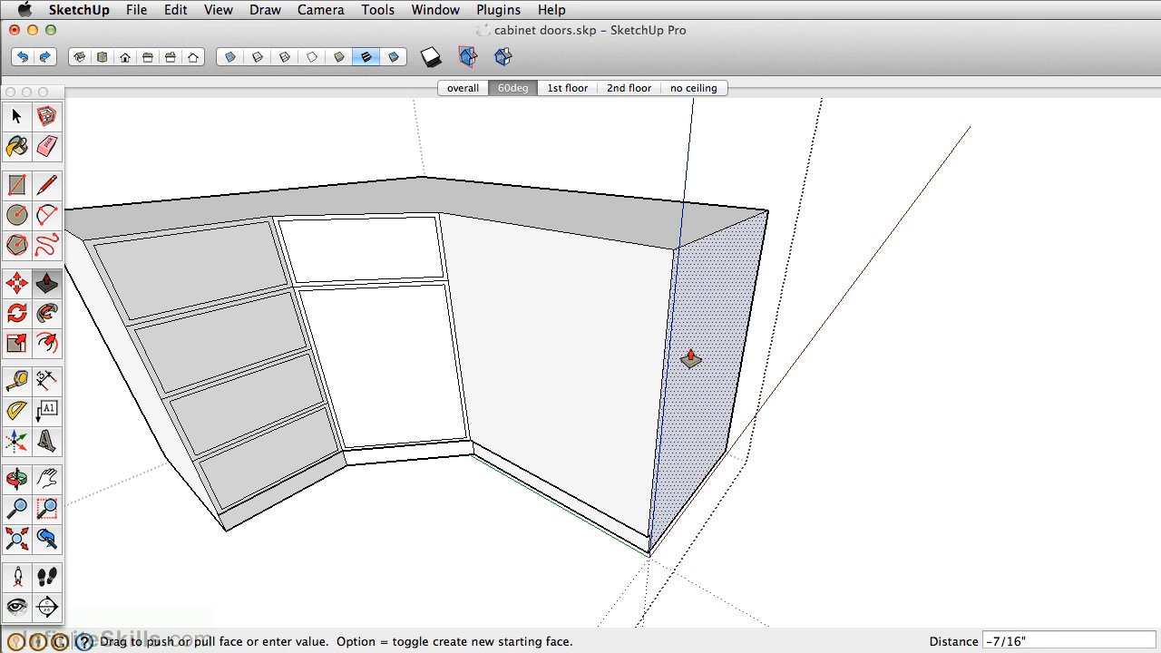
{"action": "key", "text": "Return"}
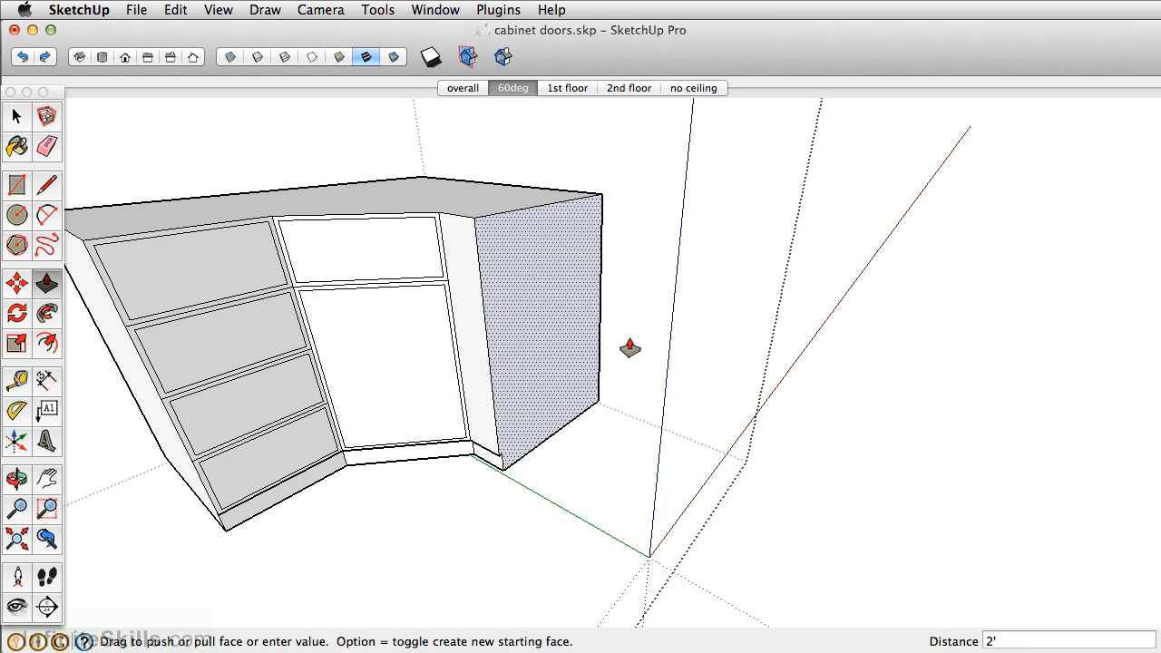
Measure the width of the narrow front remaining beside the corner base cabinet.
{"action": "scroll", "coordinate": [508, 338], "scroll_direction": "up", "scroll_amount": 5}
{"action": "key", "text": "t"}
{"action": "left_click", "coordinate": [486, 285]}
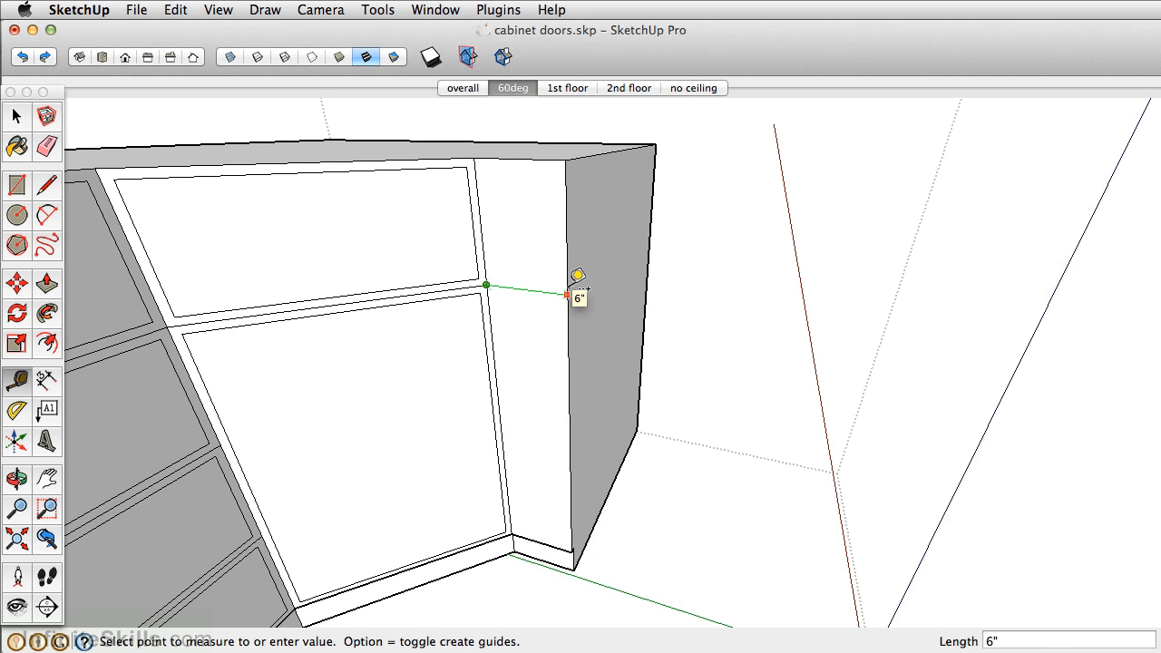
Offset the outline of the narrow base cabinet's front face inward by .5 inch.
{"action": "middle_click_drag", "start_coordinate": [568, 294], "coordinate": [500, 289]}
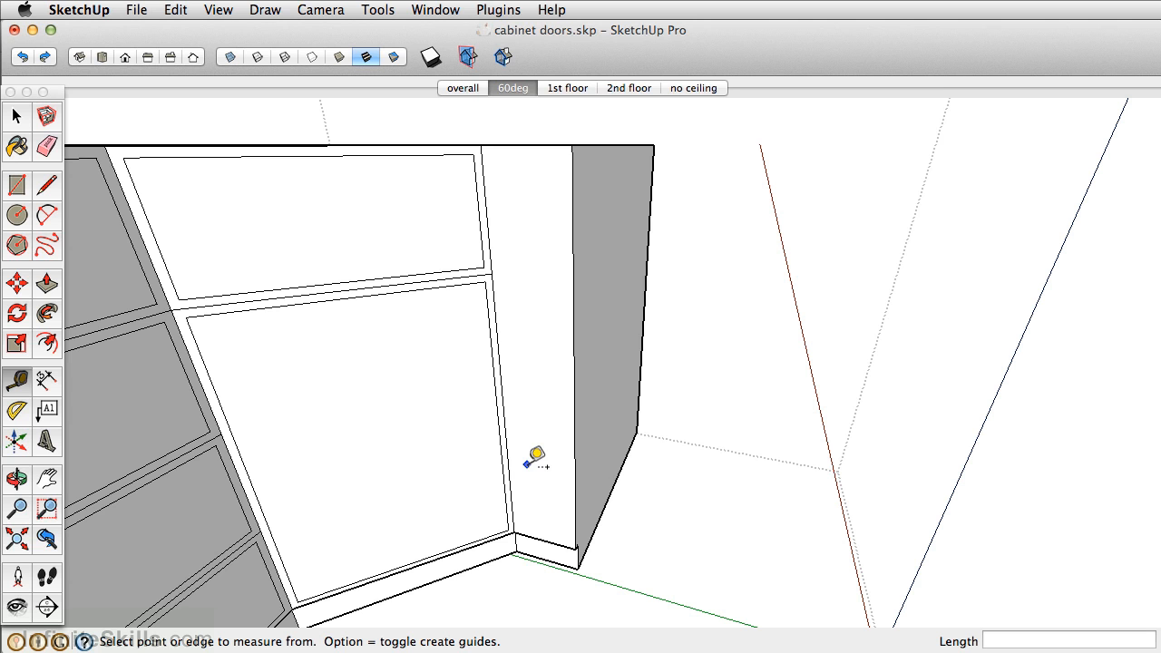
{"action": "scroll", "coordinate": [530, 238], "scroll_direction": "up", "scroll_amount": 2}
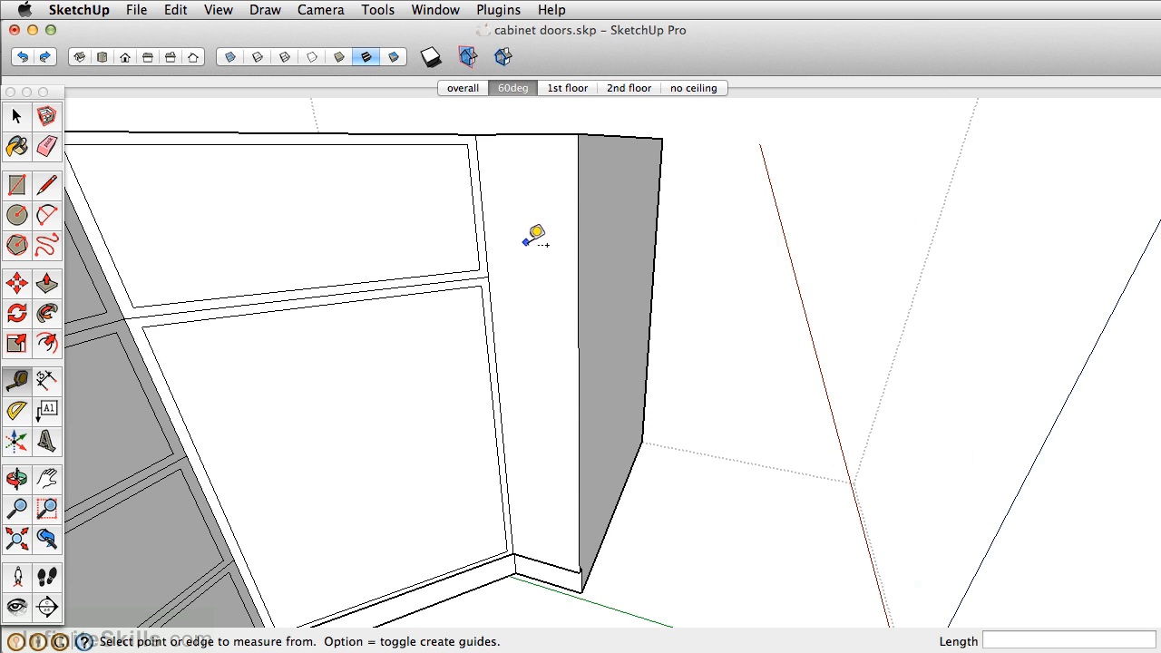
{"action": "key", "text": "f"}
{"action": "left_click", "coordinate": [521, 165]}
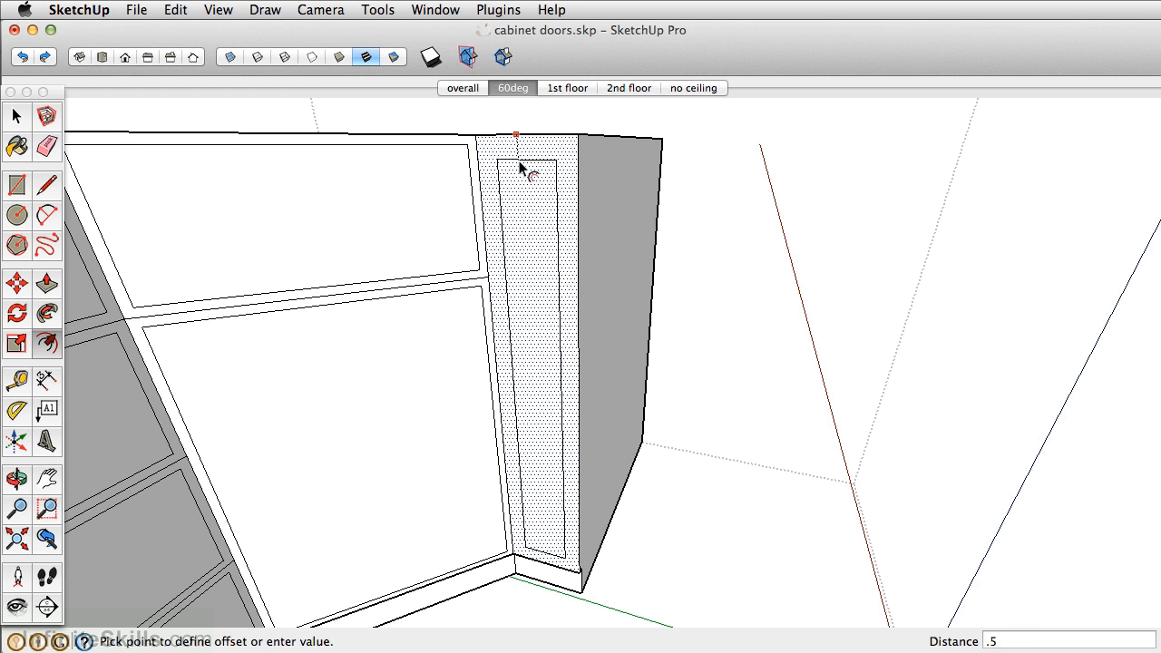
{"action": "key", "text": "Return"}
Push the inner face of the narrow front back into the cabinet to form an open niche.
{"action": "key", "text": "p"}
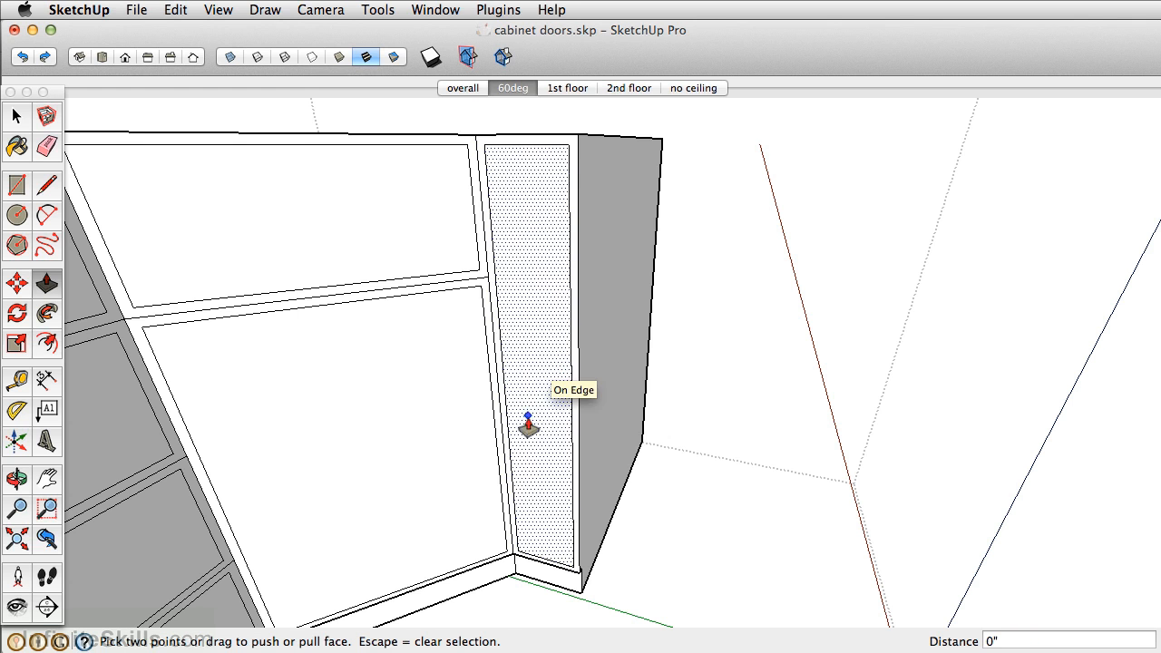
{"action": "left_click", "coordinate": [526, 417]}
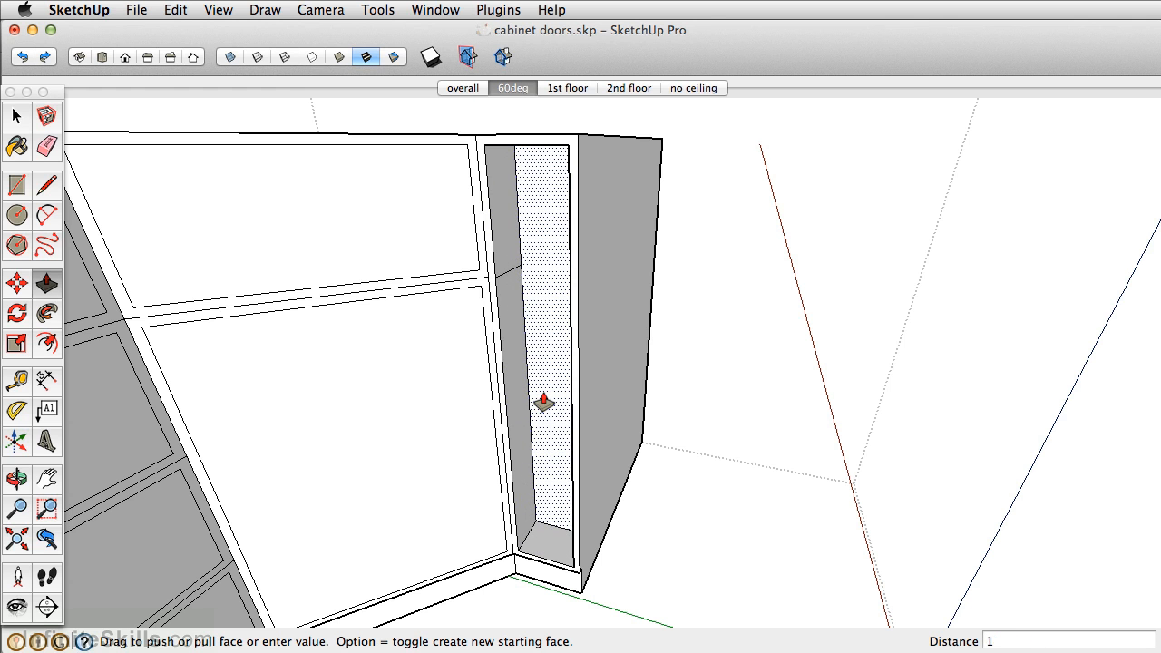
{"action": "left_click", "coordinate": [543, 401]}
Place a horizontal guide 6 inches below the niche's upper edge and a second guide .5 inch below the first.
{"action": "mouse_move", "coordinate": [543, 402]}
{"action": "middle_mouse_down"}
{"action": "mouse_move", "coordinate": [635, 381]}
{"action": "mouse_move", "coordinate": [562, 378]}
{"action": "mouse_move", "coordinate": [542, 247]}
{"action": "mouse_move", "coordinate": [532, 285]}
{"action": "mouse_move", "coordinate": [532, 143]}
{"action": "mouse_move", "coordinate": [513, 181]}
{"action": "mouse_move", "coordinate": [566, 136]}
{"action": "middle_mouse_up"}
{"action": "key", "text": "e"}
{"action": "key", "text": "t"}
{"action": "left_click", "coordinate": [555, 138]}
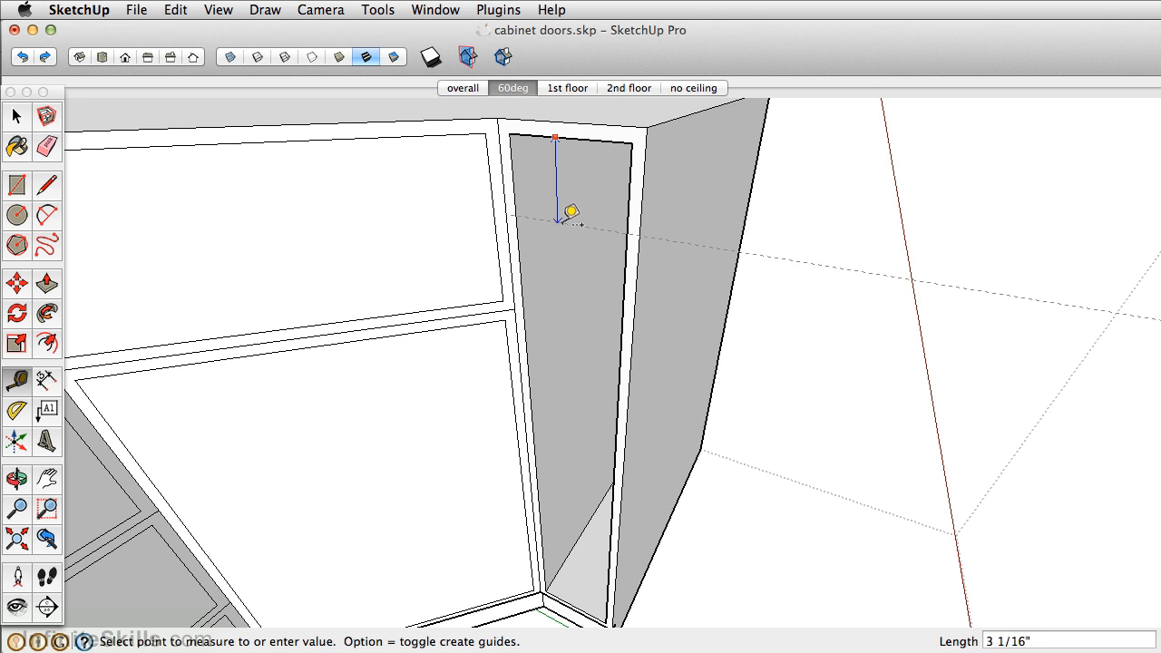
{"action": "type", "text": "6"}
{"action": "key", "text": "Return"}
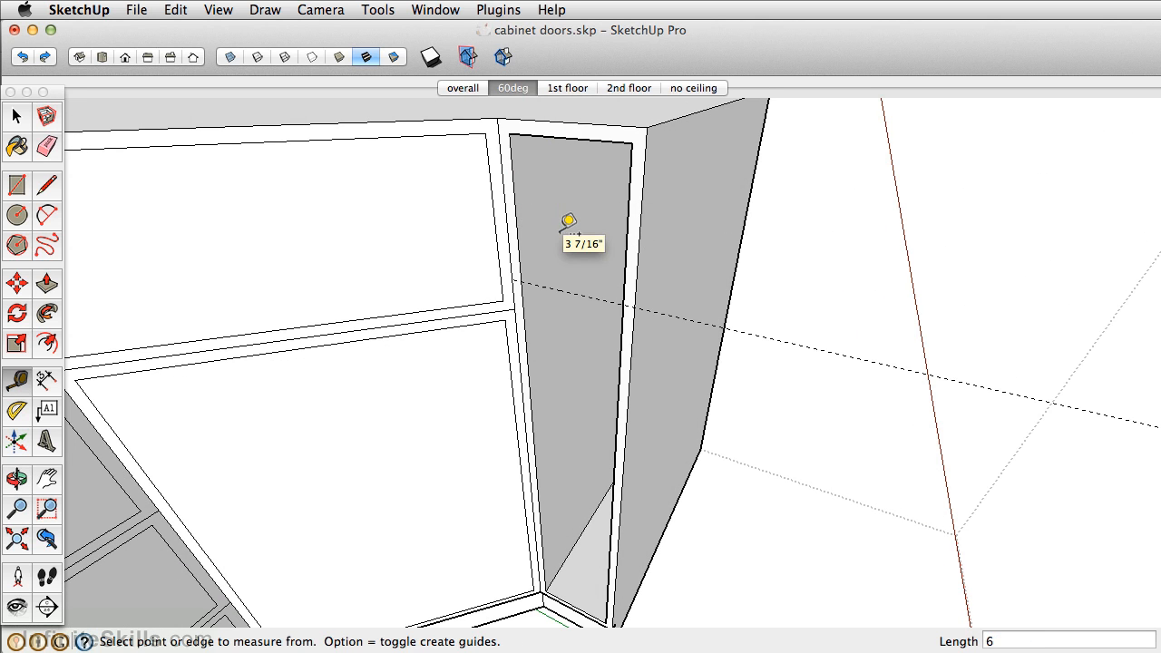
{"action": "scroll", "coordinate": [569, 221], "scroll_direction": "up", "scroll_amount": 3}
{"action": "left_click", "coordinate": [565, 298]}
{"action": "type", "text": ".5"}
{"action": "key", "text": "Return"}
Draw a shelf-front rectangle across the niche between the two guides and delete the extra faces covering the opening above and below it.
{"action": "key", "text": "r"}
{"action": "left_click", "coordinate": [488, 264]}
{"action": "left_click", "coordinate": [679, 318]}
{"action": "middle_click_drag", "start_coordinate": [734, 294], "coordinate": [647, 239]}
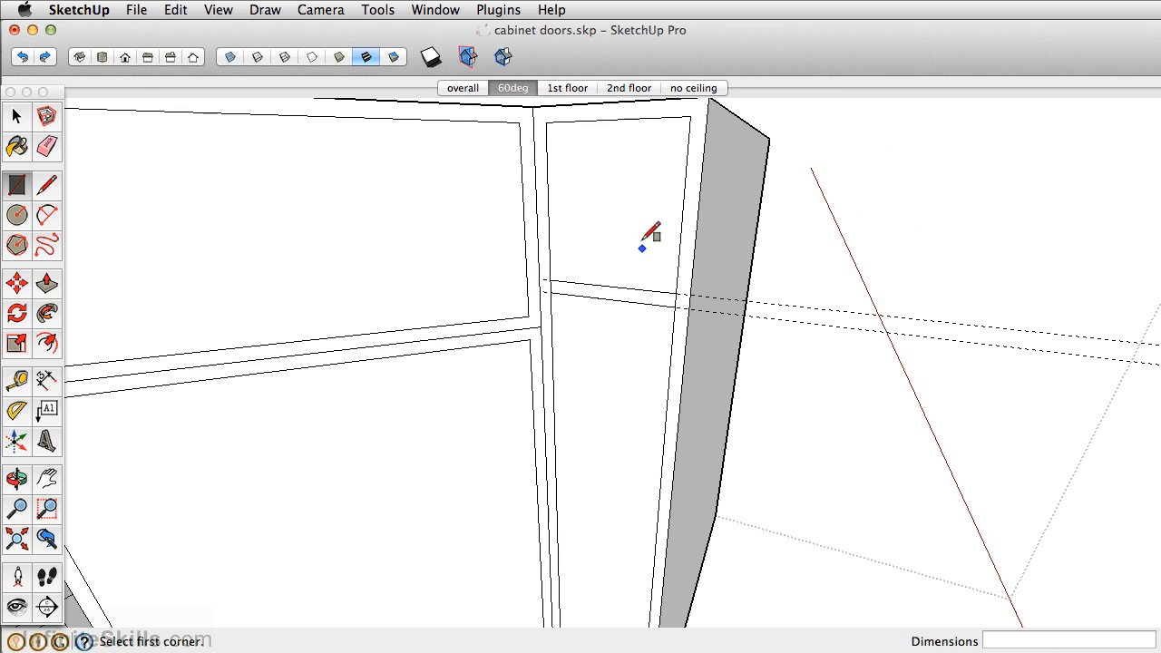
{"action": "key", "text": "space"}
{"action": "left_click", "coordinate": [615, 197]}
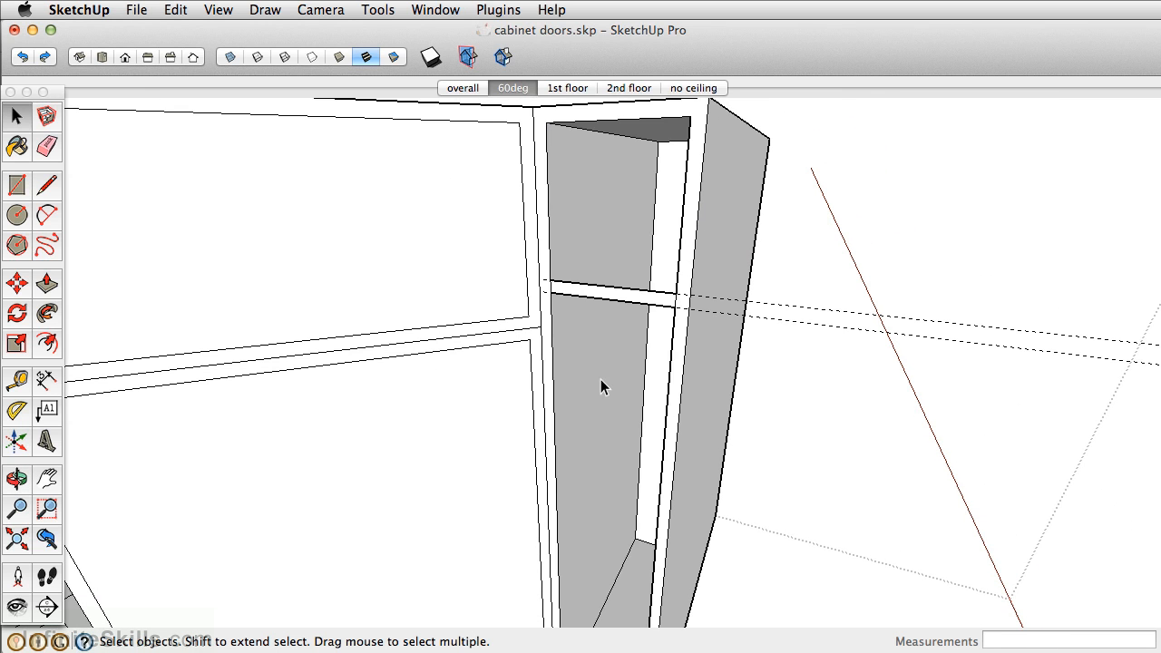
Make the shelf-front rectangle a component named "wine shelf" with Replace selection with component enabled.
{"action": "scroll", "coordinate": [615, 288], "scroll_direction": "up", "scroll_amount": 3}
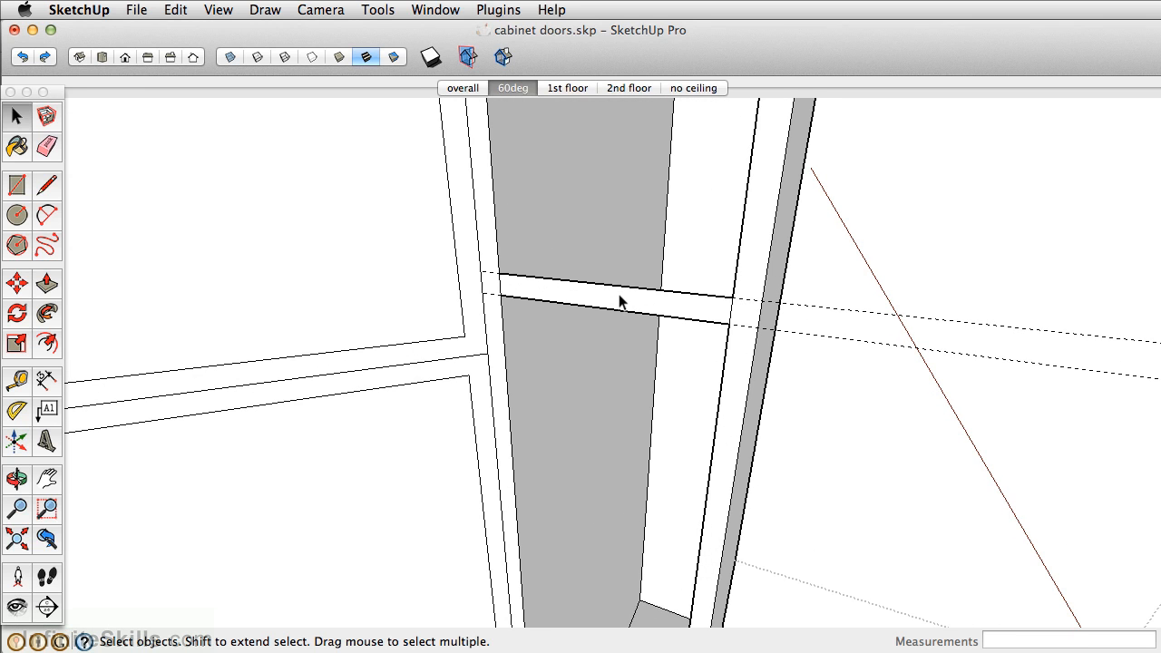
{"action": "left_click", "coordinate": [621, 302]}
{"action": "right_click", "coordinate": [621, 302]}
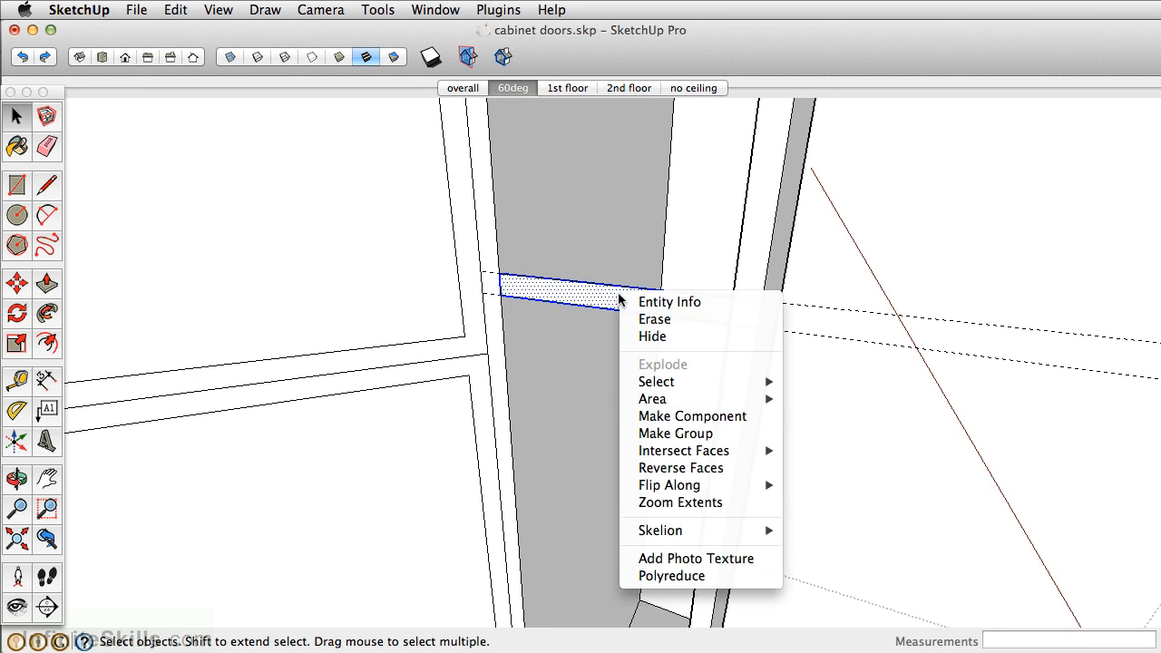
{"action": "left_click", "coordinate": [722, 418]}
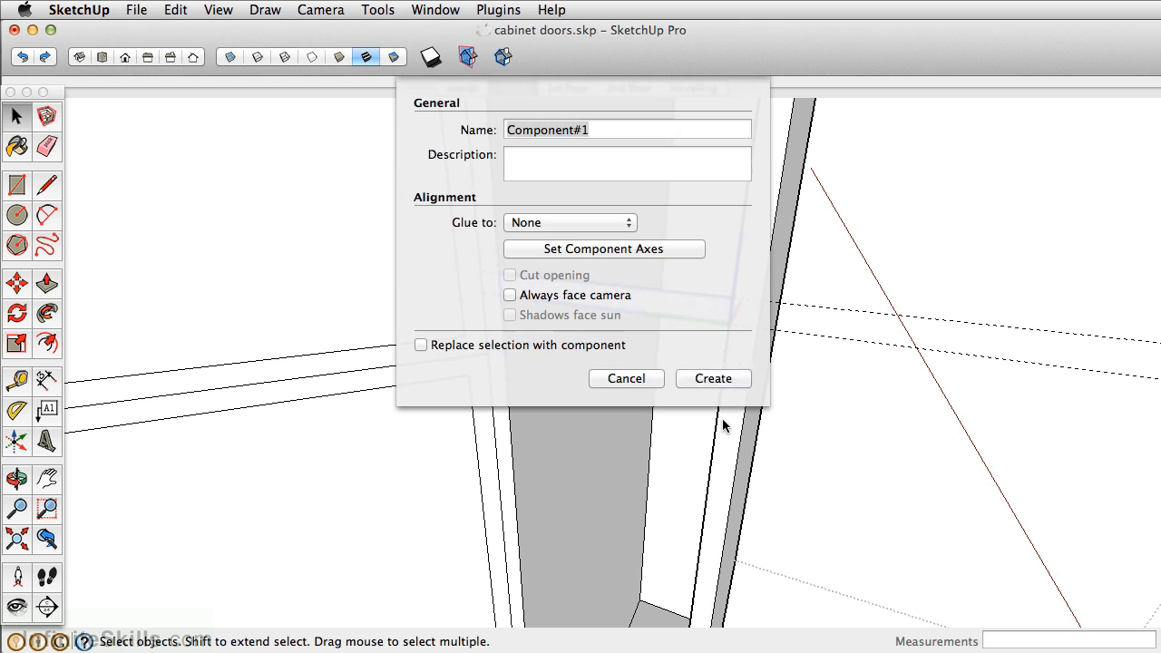
{"action": "type", "text": "wine shelf"}
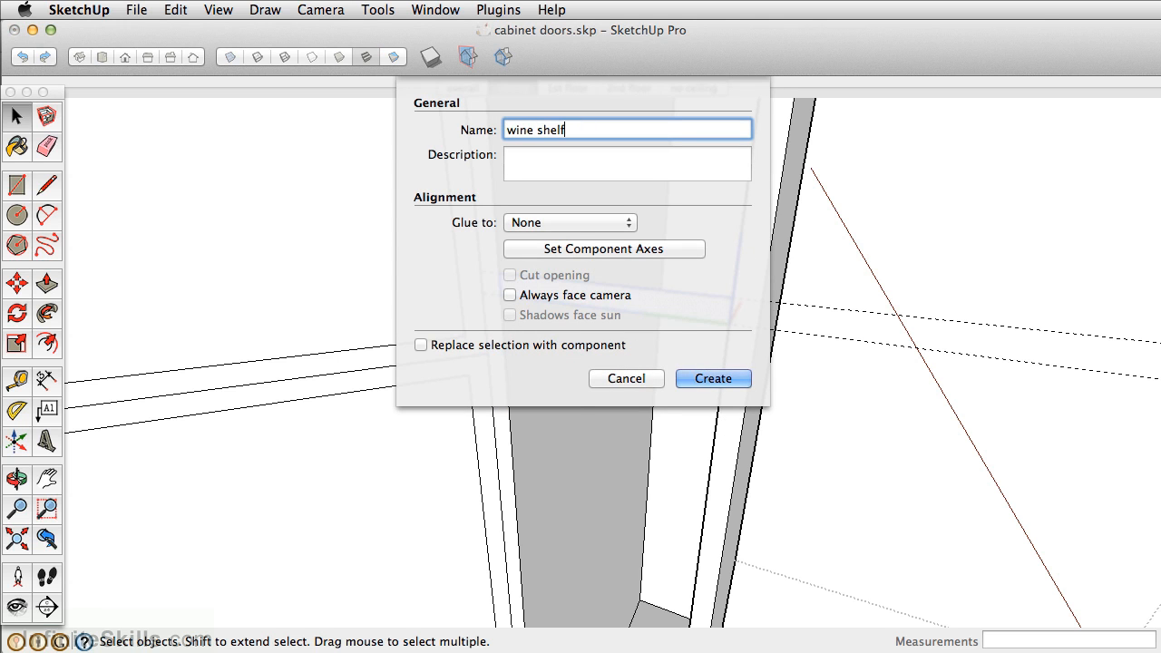
{"action": "left_click", "coordinate": [481, 345]}
{"action": "left_click", "coordinate": [698, 377]}
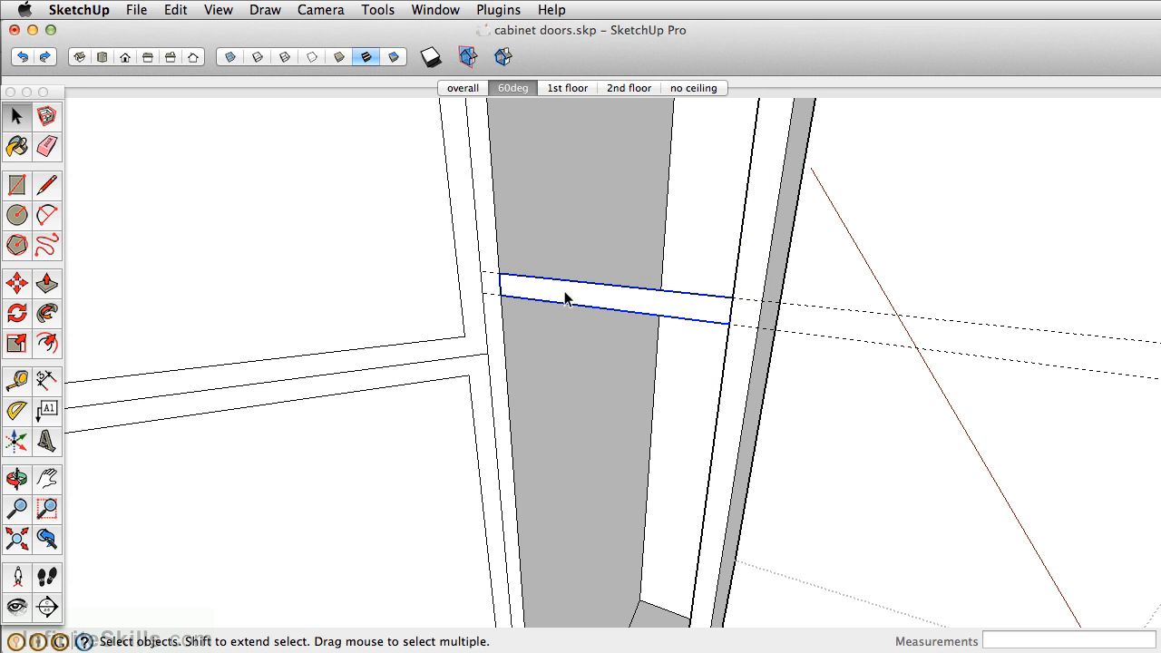
Extrude the shelf front 1' 2" back to the rear of the niche inside the wine shelf component.
{"action": "double_click", "coordinate": [564, 291]}
{"action": "key", "text": "p"}
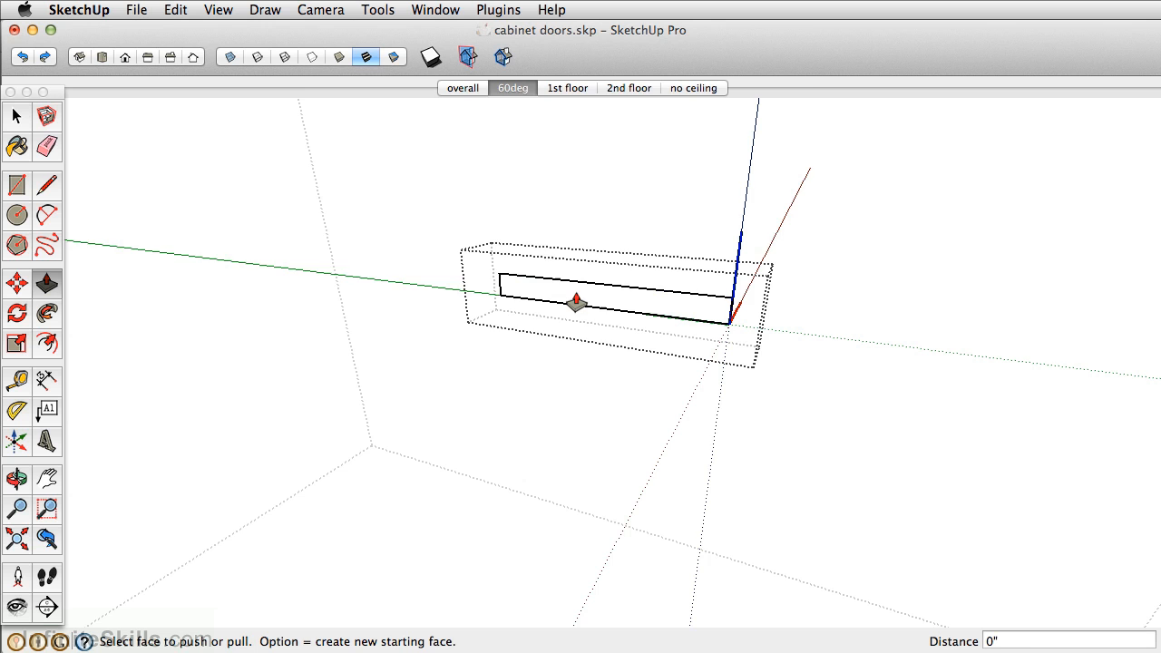
{"action": "left_click_drag", "start_coordinate": [593, 303], "coordinate": [669, 163]}
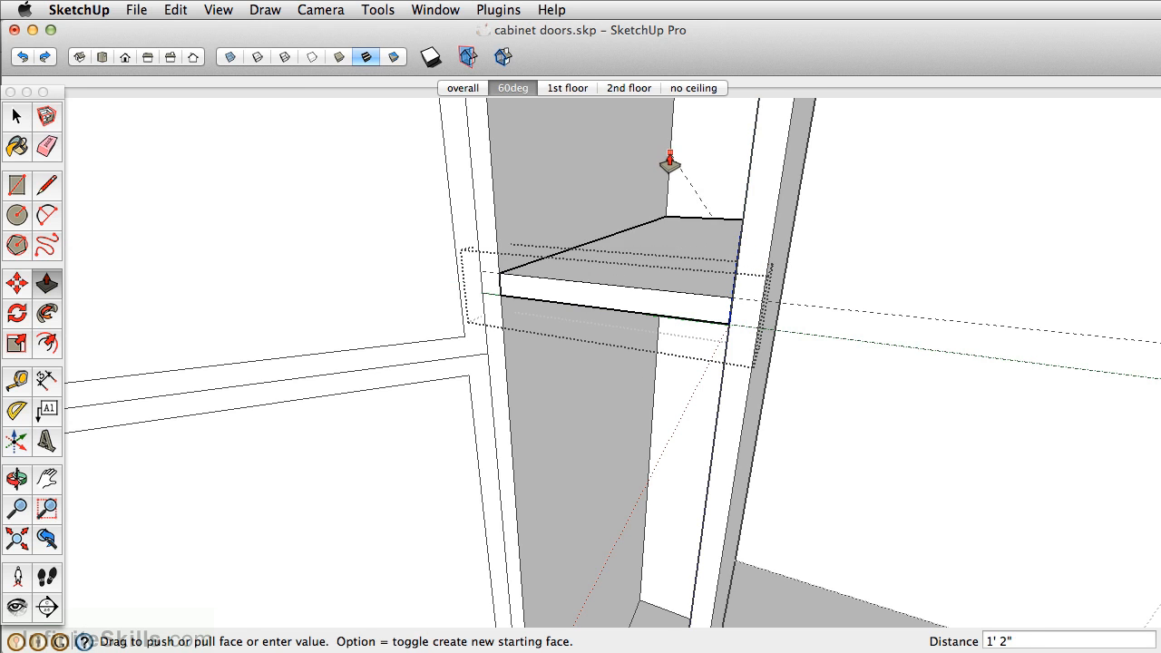
{"action": "left_click", "coordinate": [670, 163]}
{"action": "scroll", "coordinate": [670, 163], "scroll_direction": "down", "scroll_amount": 5}
{"action": "key", "text": "space"}
{"action": "left_click", "coordinate": [849, 155]}
Place a guide 4 inches below the niche's upper edge and move the wine shelf component up to it.
{"action": "scroll", "coordinate": [728, 206], "scroll_direction": "down", "scroll_amount": 1}
{"action": "scroll", "coordinate": [728, 205], "scroll_direction": "down", "scroll_amount": 2}
{"action": "middle_click_drag", "start_coordinate": [685, 226], "coordinate": [637, 275]}
{"action": "left_click", "coordinate": [653, 201]}
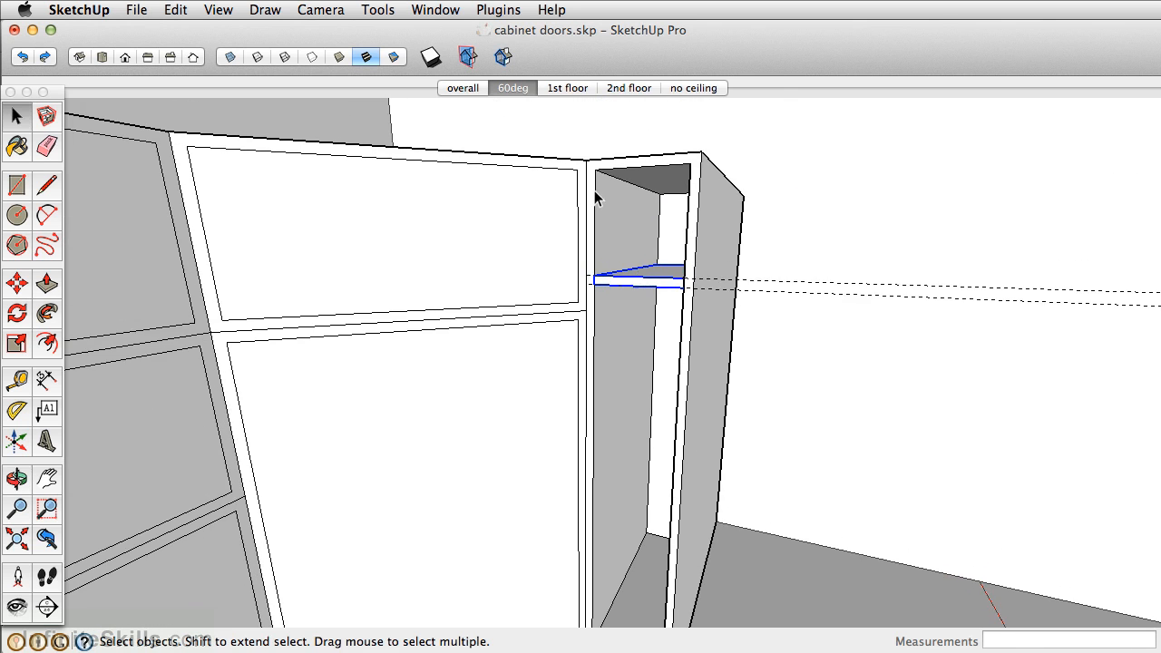
{"action": "scroll", "coordinate": [596, 197], "scroll_direction": "up", "scroll_amount": 3}
{"action": "key", "text": "t"}
{"action": "left_click", "coordinate": [614, 166]}
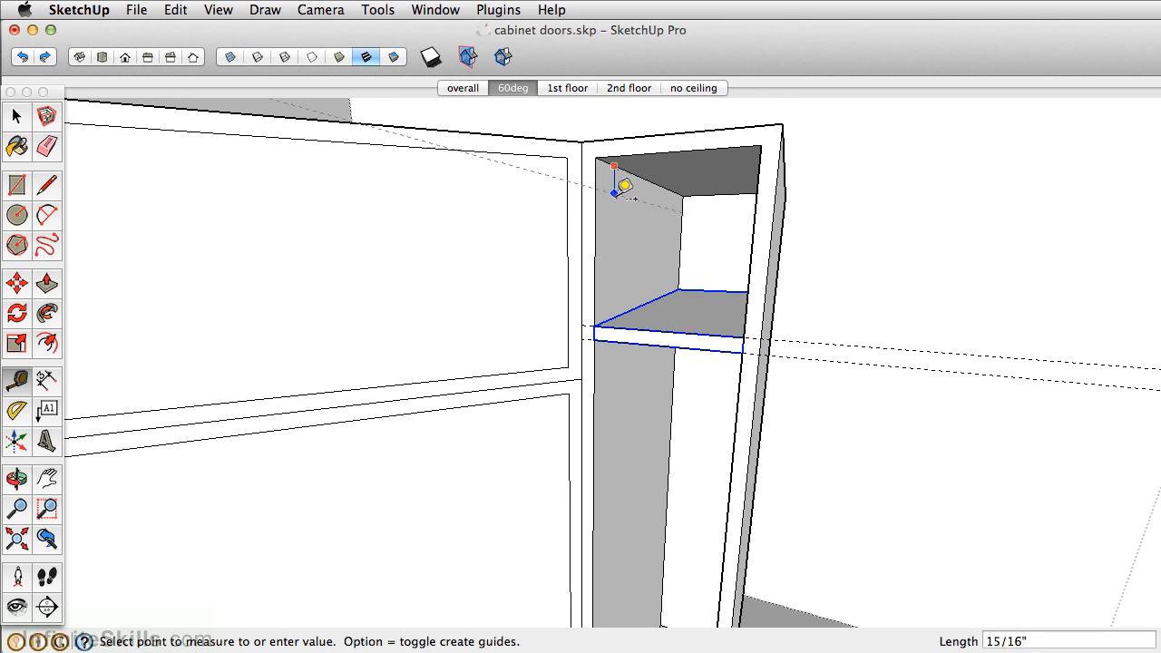
{"action": "left_click", "coordinate": [621, 245]}
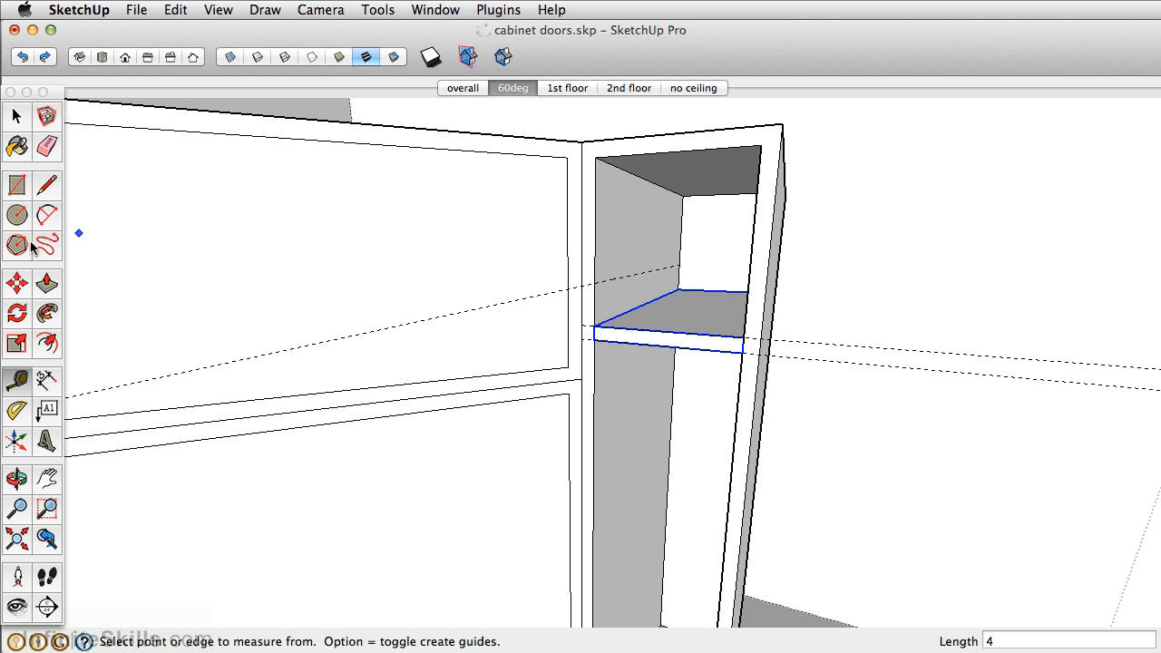
{"action": "left_click", "coordinate": [18, 289]}
{"action": "left_click", "coordinate": [614, 317]}
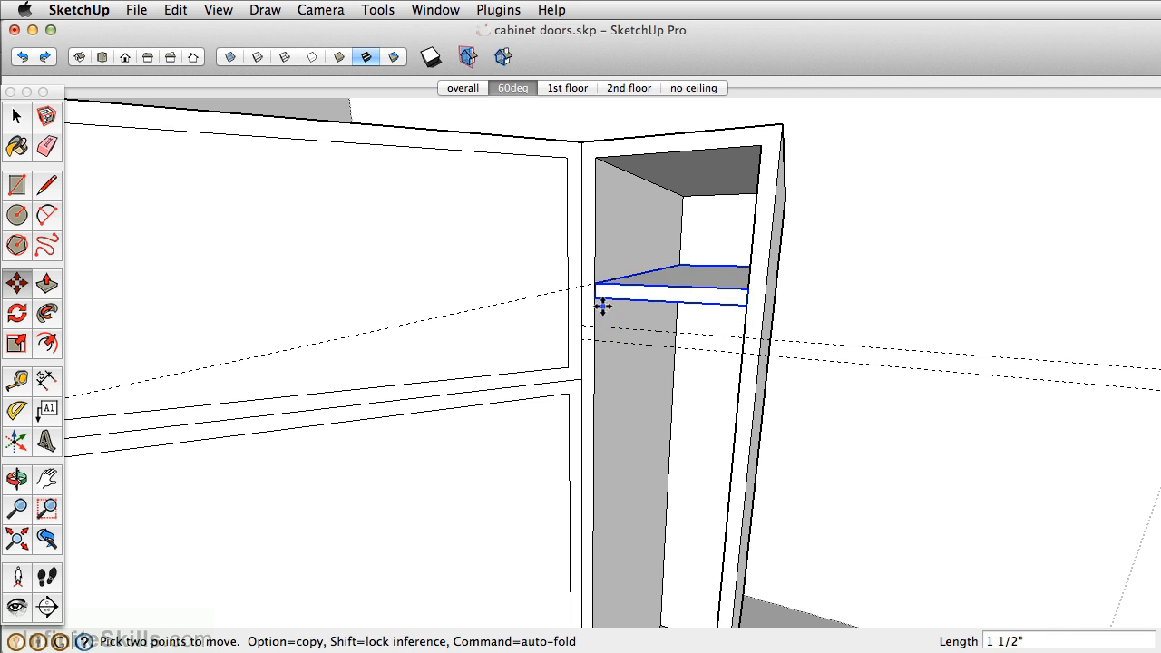
Copy the wine shelf downward and repeat the copy 5x at equal spacing to fill the niche.
{"action": "middle_click_drag", "start_coordinate": [602, 306], "coordinate": [604, 190]}
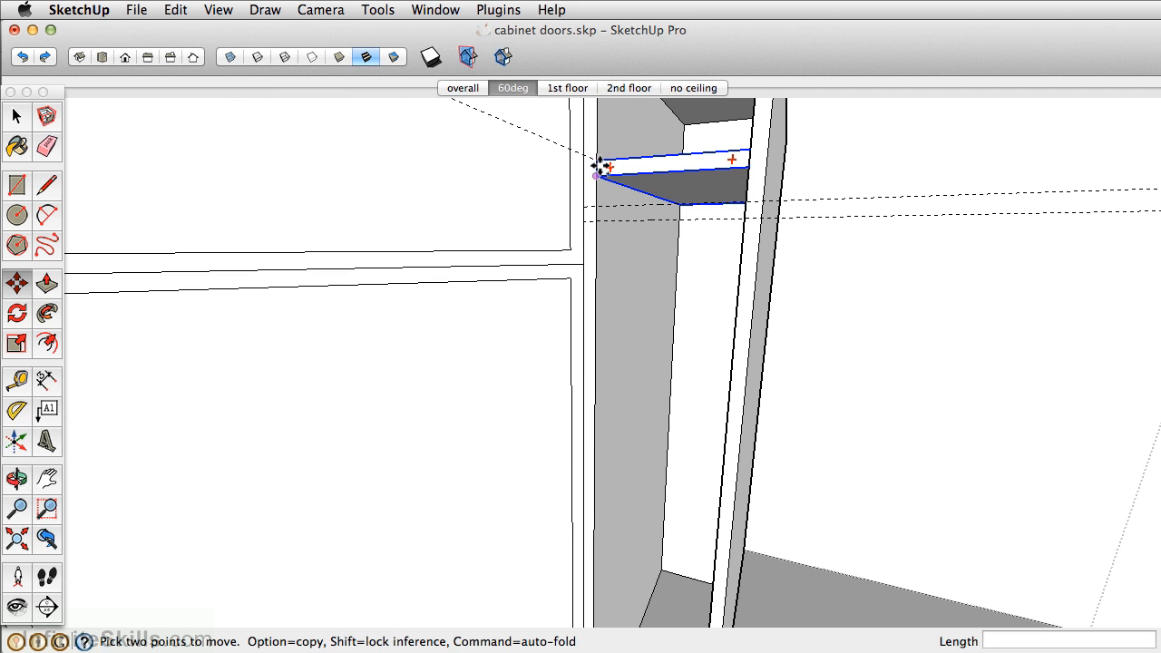
{"action": "left_click", "coordinate": [597, 163]}
{"action": "key", "text": "alt"}
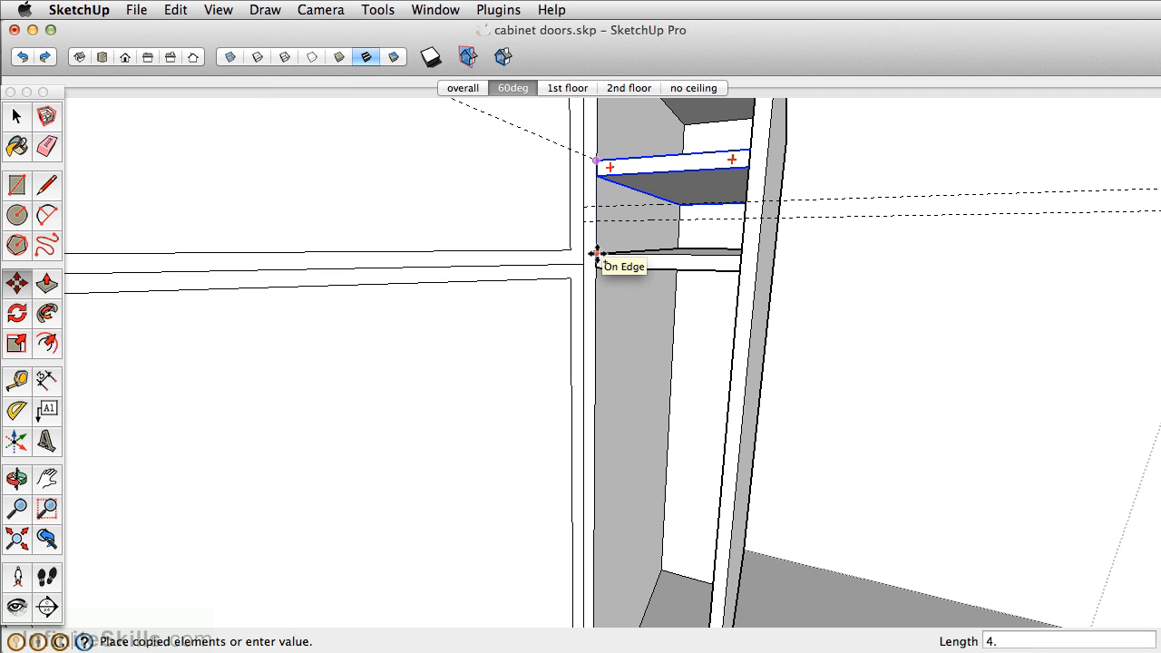
{"action": "key", "text": "Return"}
{"action": "middle_click_drag", "start_coordinate": [598, 254], "coordinate": [601, 194]}
{"action": "type", "text": "5x"}
{"action": "key", "text": "Return"}
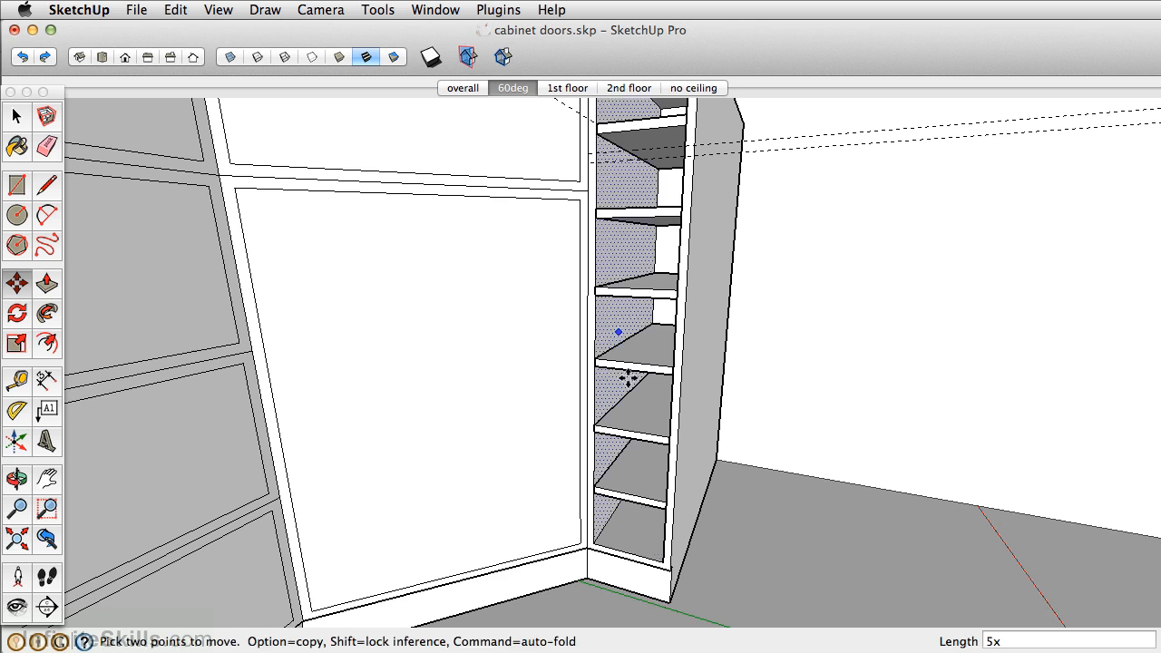
Open the top wine shelf for editing and lower its rear end face 2 inches so all the shelves slope backward.
{"action": "scroll", "coordinate": [637, 501], "scroll_direction": "up", "scroll_amount": 2}
{"action": "middle_click_drag", "start_coordinate": [638, 501], "coordinate": [623, 292]}
{"action": "key", "text": "space"}
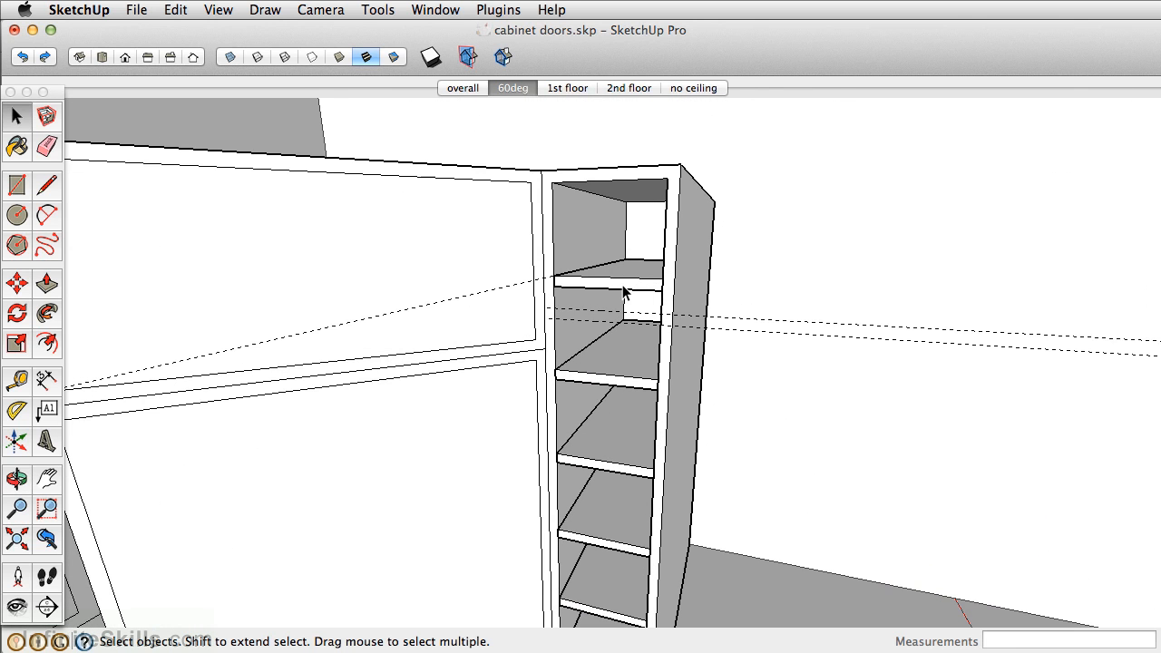
{"action": "double_click", "coordinate": [622, 287]}
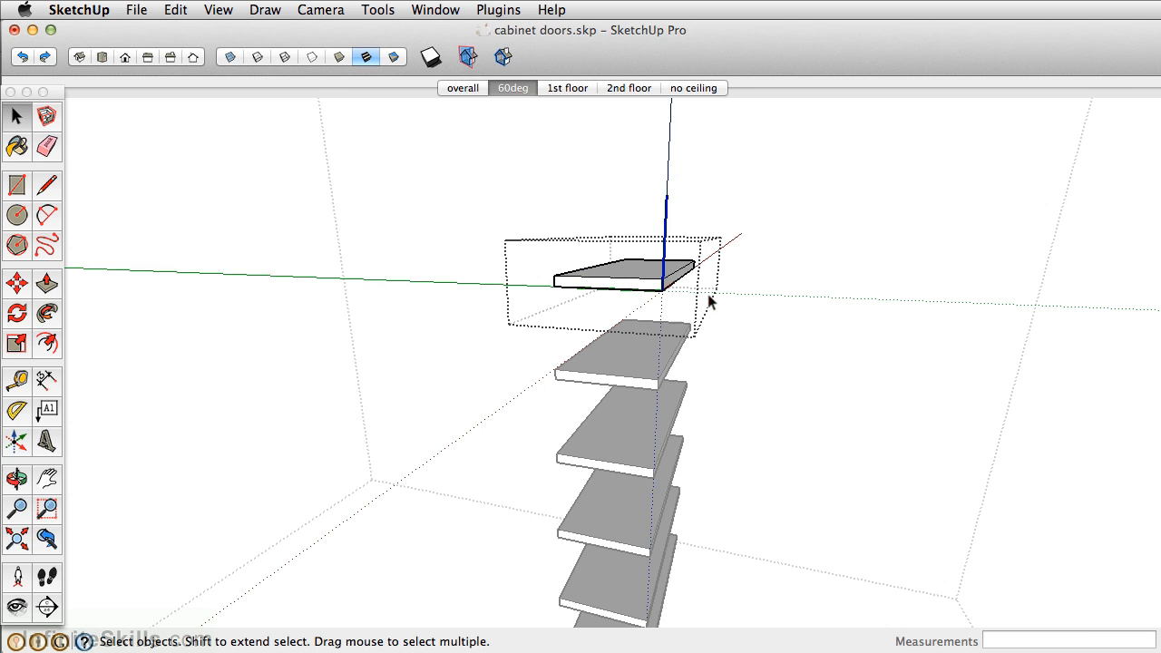
{"action": "middle_click_drag", "start_coordinate": [705, 293], "coordinate": [217, 303]}
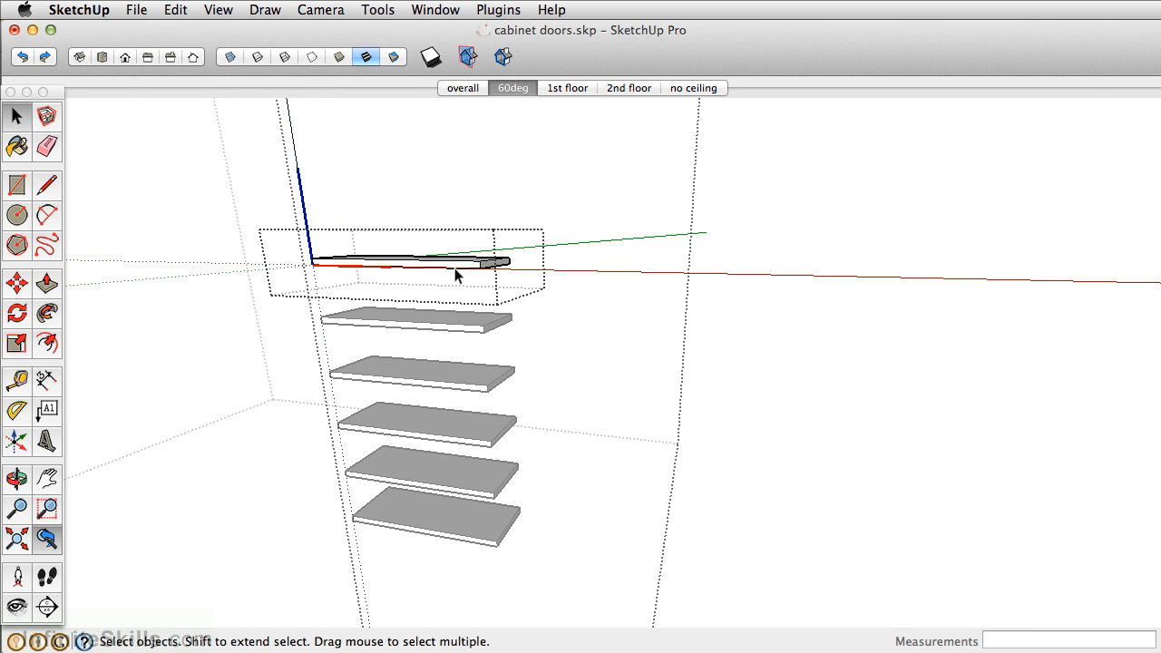
{"action": "scroll", "coordinate": [446, 263], "scroll_direction": "up", "scroll_amount": 4}
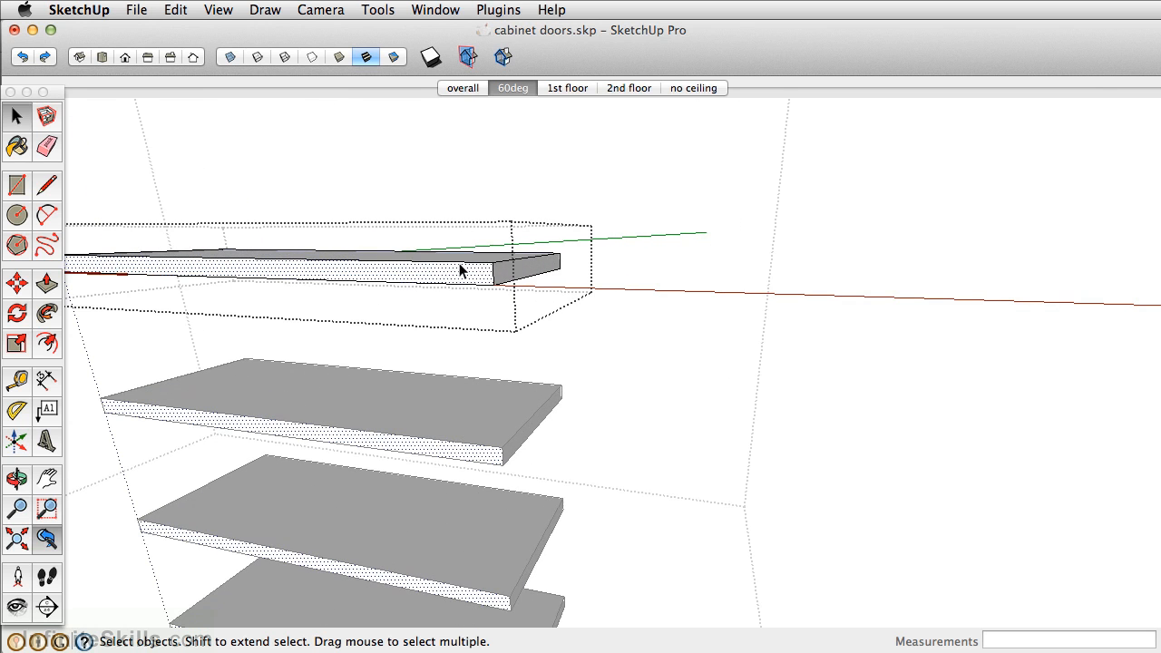
{"action": "left_click", "coordinate": [509, 270]}
{"action": "middle_click_drag", "start_coordinate": [508, 265], "coordinate": [620, 248]}
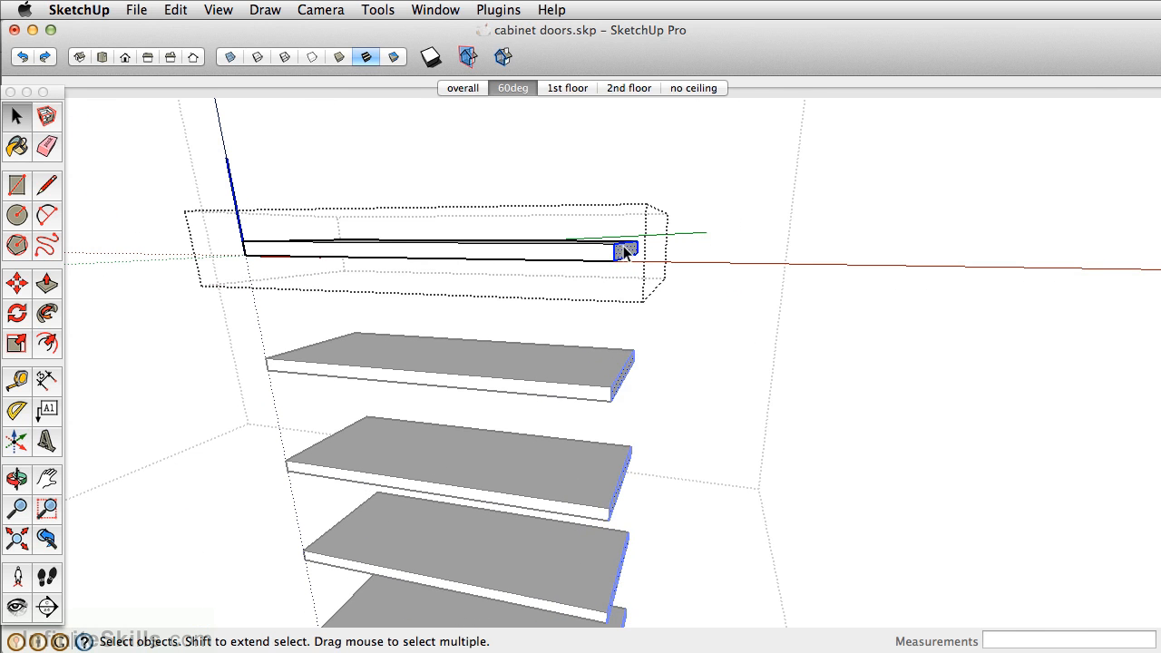
{"action": "key", "text": "m"}
{"action": "left_click", "coordinate": [614, 246]}
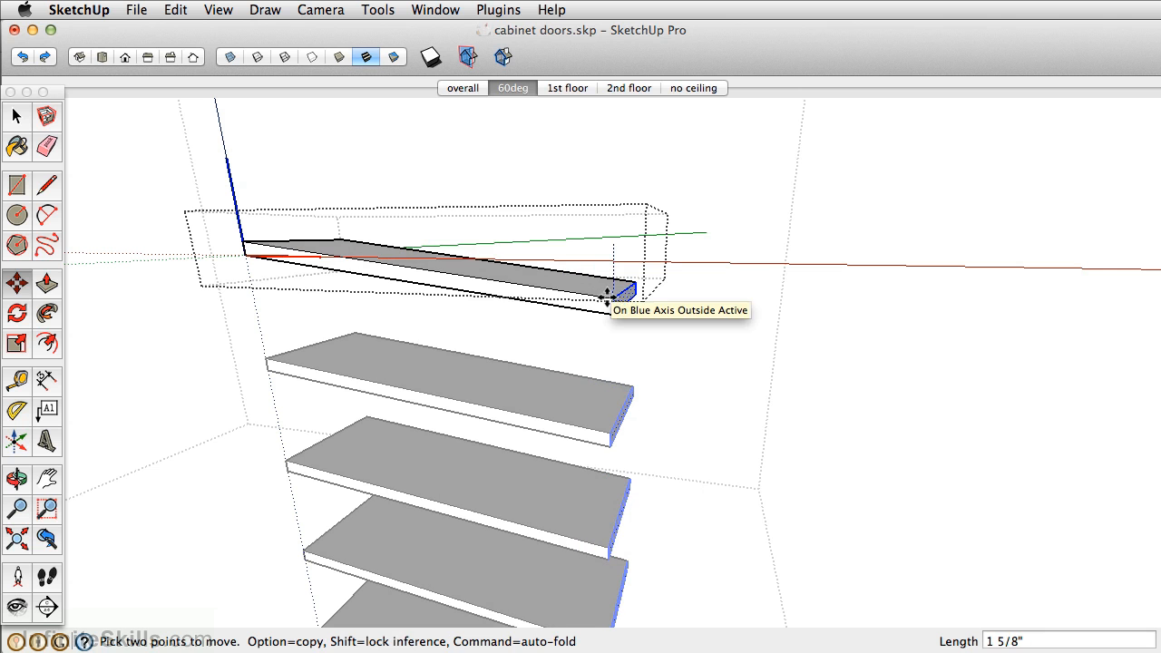
{"action": "type", "text": "2"}
{"action": "key", "text": "Return"}
{"action": "key", "text": "space"}
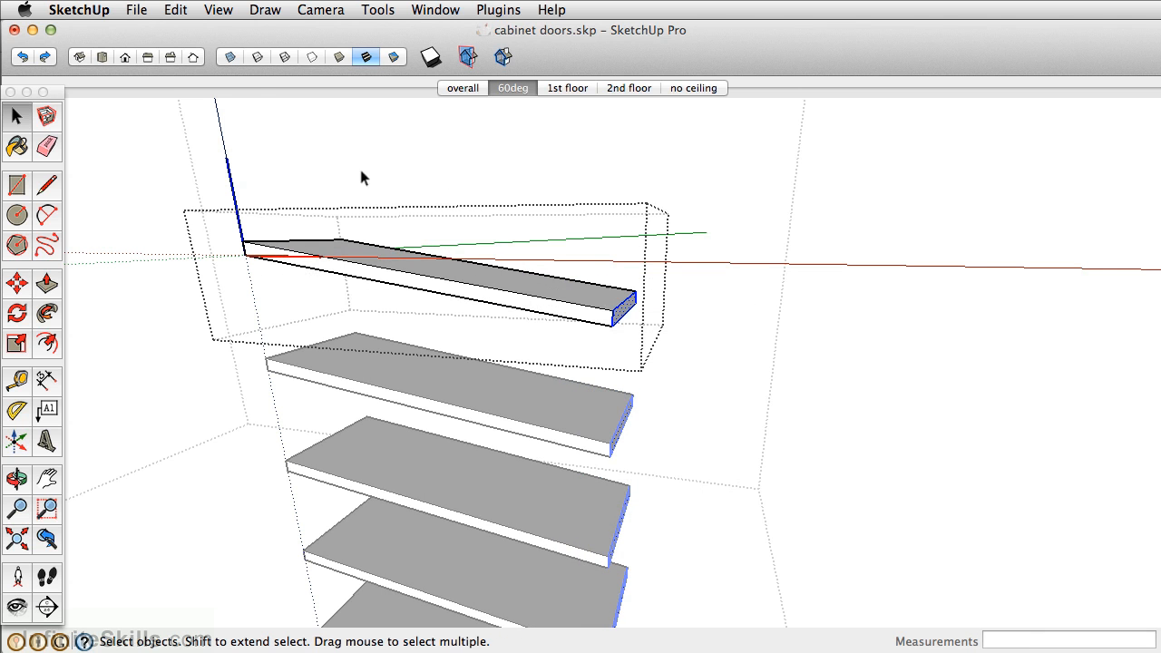
{"action": "left_click", "coordinate": [263, 157]}
Push/Pull the door faces of the upper cabinets one after another, repeating the same distance on each.
{"action": "middle_click_drag", "start_coordinate": [260, 247], "coordinate": [673, 278]}
{"action": "scroll", "coordinate": [673, 278], "scroll_direction": "down", "scroll_amount": 3}
{"action": "middle_click_drag", "start_coordinate": [553, 270], "coordinate": [659, 469]}
{"action": "scroll", "coordinate": [606, 411], "scroll_direction": "down", "scroll_amount": 5}
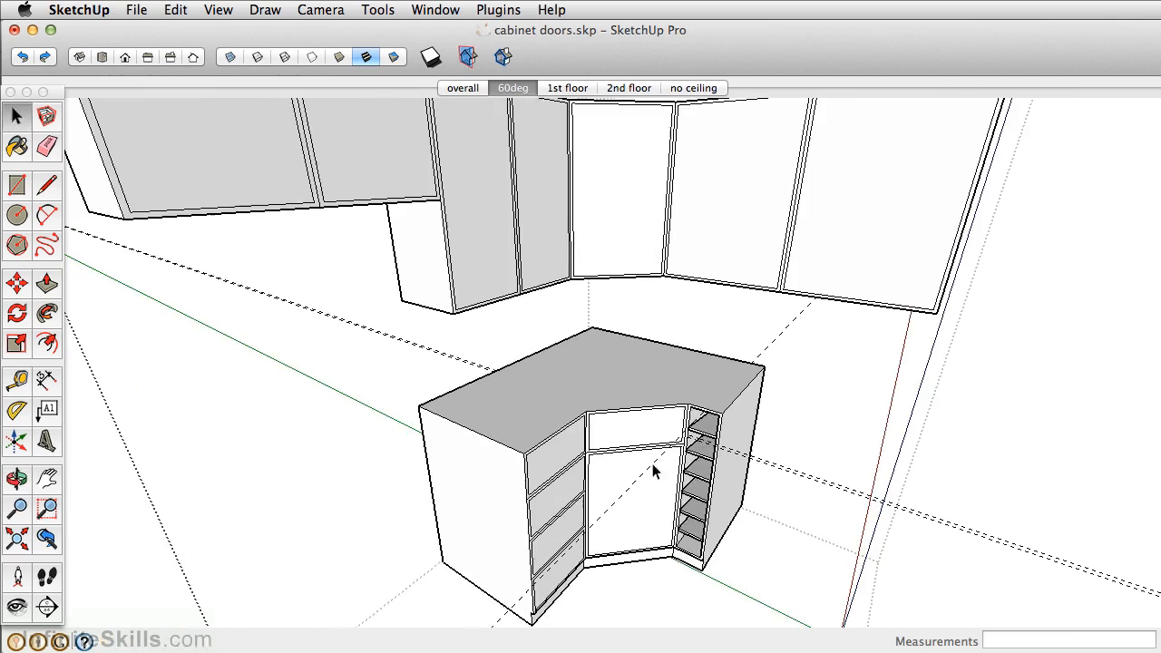
{"action": "key", "text": "p"}
{"action": "left_click", "coordinate": [252, 165]}
{"action": "left_click", "coordinate": [267, 169]}
{"action": "left_click", "coordinate": [360, 160]}
{"action": "left_click", "coordinate": [372, 166]}
{"action": "double_click", "coordinate": [615, 173]}
{"action": "middle_click_drag", "start_coordinate": [738, 186], "coordinate": [576, 347]}
{"action": "double_click", "coordinate": [667, 336]}
{"action": "double_click", "coordinate": [794, 371]}
{"action": "middle_click_drag", "start_coordinate": [794, 371], "coordinate": [730, 89]}
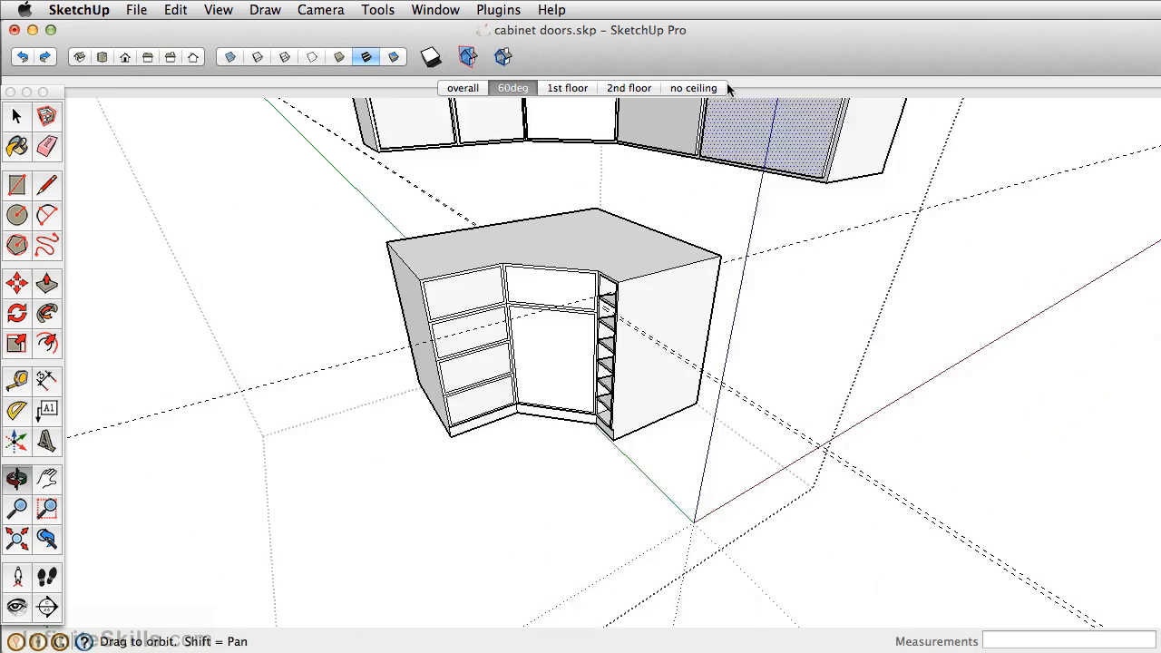
Repeat the same Push/Pull distance on the door and drawer faces of the base cabinet.
{"action": "scroll", "coordinate": [565, 297], "scroll_direction": "up", "scroll_amount": 5}
{"action": "double_click", "coordinate": [565, 298]}
{"action": "double_click", "coordinate": [560, 365]}
{"action": "double_click", "coordinate": [397, 298]}
{"action": "double_click", "coordinate": [419, 420]}
{"action": "double_click", "coordinate": [420, 477]}
Delete the construction guides around the cabinets and close the cabinet group to return to the full kitchen model.
{"action": "scroll", "coordinate": [420, 477], "scroll_direction": "down", "scroll_amount": 5}
{"action": "middle_click_drag", "start_coordinate": [420, 477], "coordinate": [482, 466]}
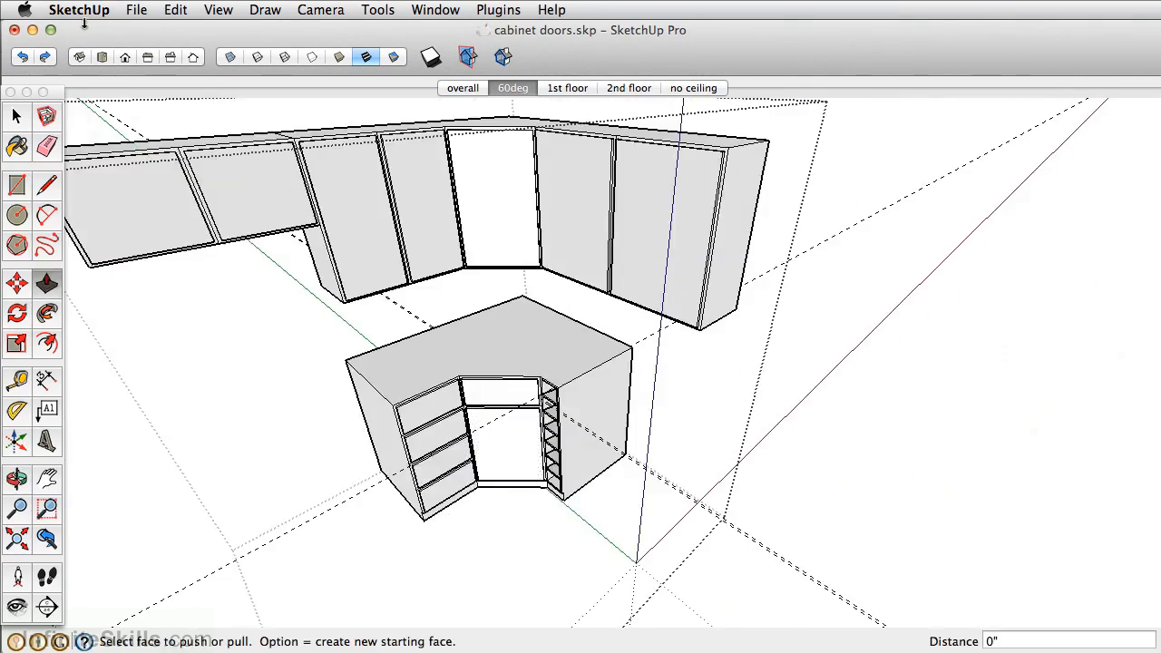
{"action": "left_click", "coordinate": [175, 10]}
{"action": "left_click", "coordinate": [259, 165]}
{"action": "scroll", "coordinate": [423, 326], "scroll_direction": "down", "scroll_amount": 5}
{"action": "middle_click_drag", "start_coordinate": [422, 326], "coordinate": [536, 354]}
{"action": "key", "text": "space"}
{"action": "left_click", "coordinate": [681, 182]}
{"action": "scroll", "coordinate": [568, 339], "scroll_direction": "up", "scroll_amount": 5}
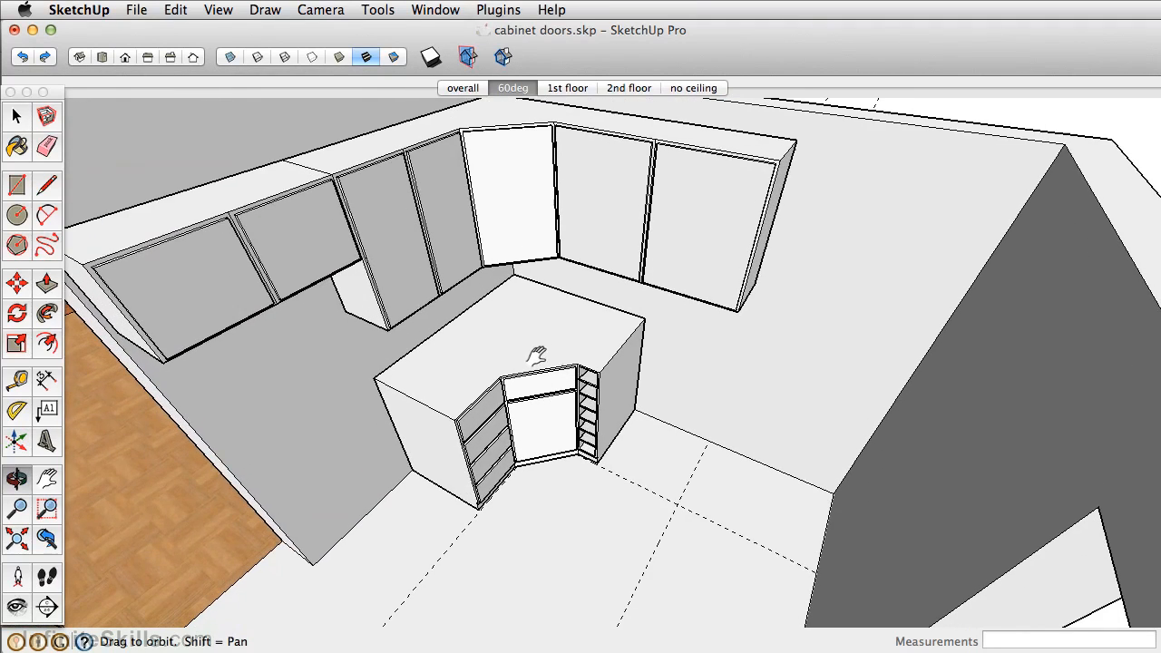